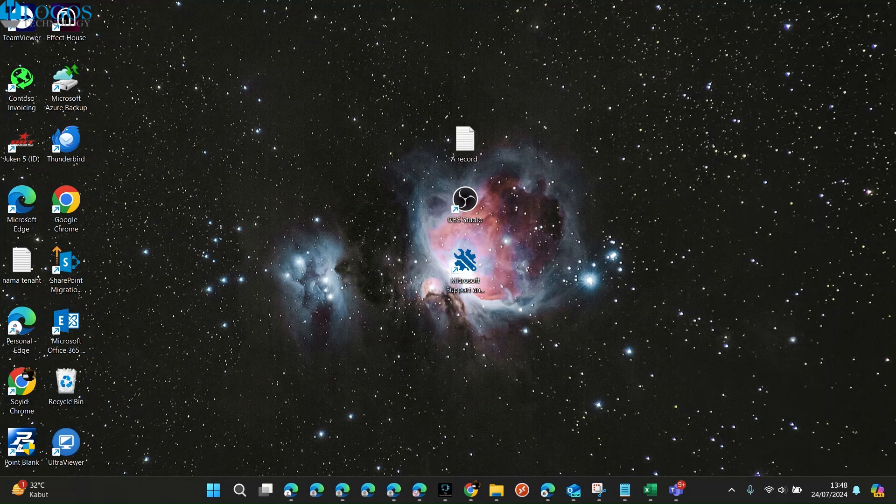
Step: Switch to the Edge window showing Dropsuite and go from the Microsoft 365 backup account selection to the dashboard
left_click(393, 490)
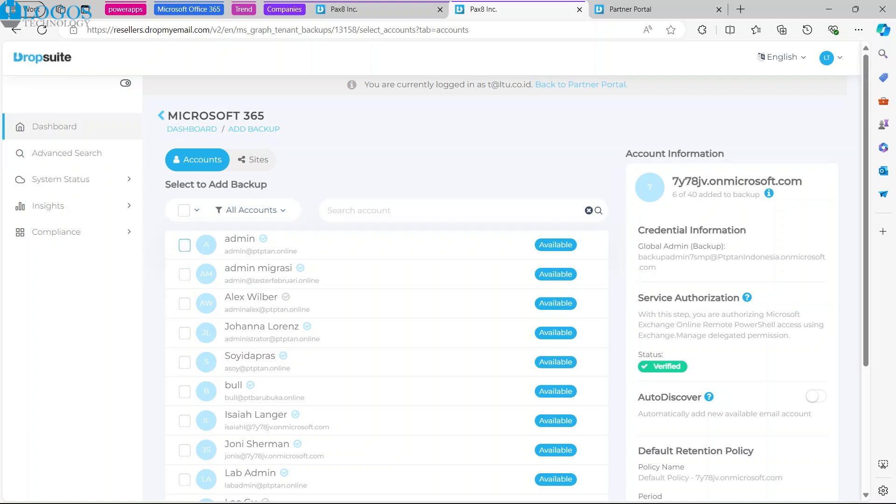
scroll(184, 233, "down", 1)
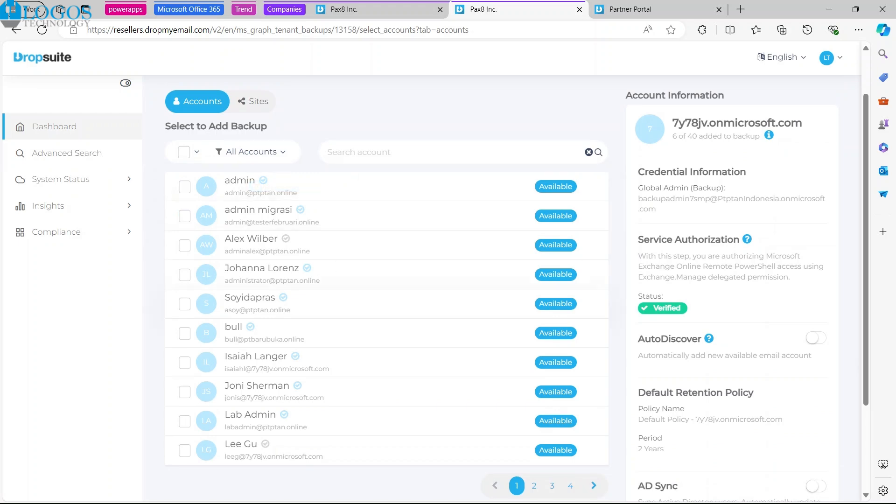
scroll(517, 293, "down", 2)
scroll(516, 292, "up", 4)
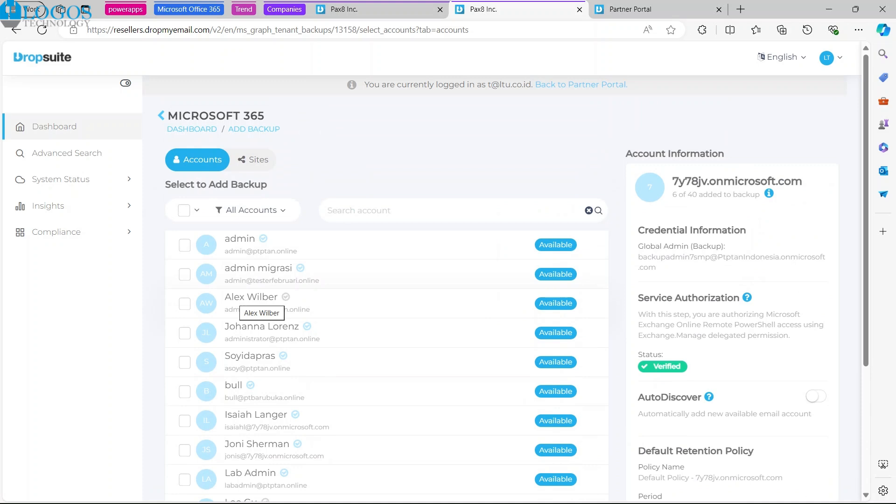
left_click(54, 127)
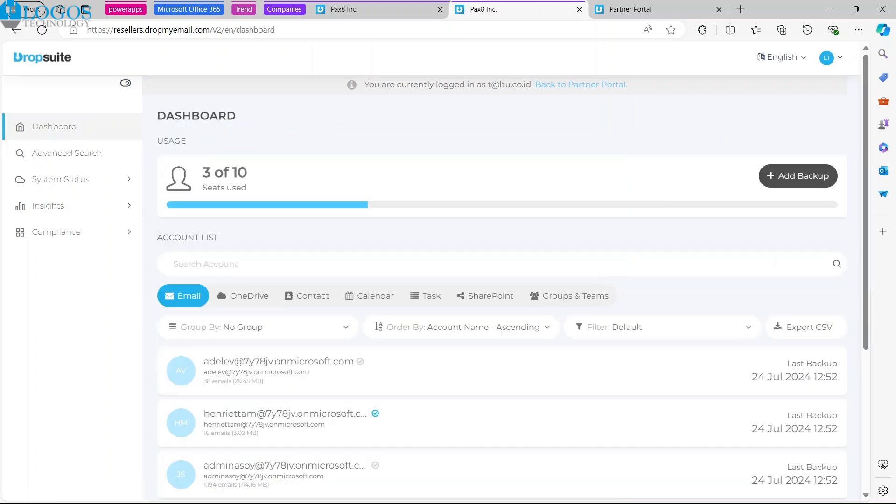
Step: Examine the email backup accounts on the dashboard, along with the OneDrive backup accounts and their last backup dates
mouse_move(526, 376)
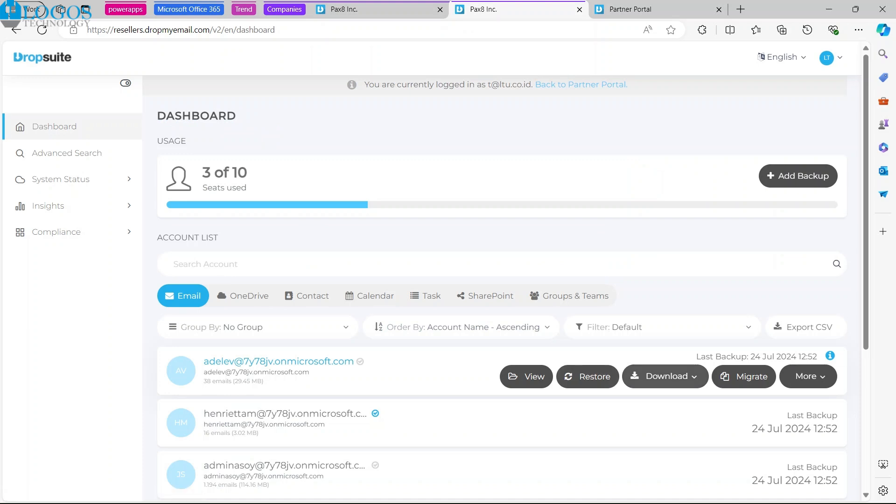
scroll(502, 280, "down", 3)
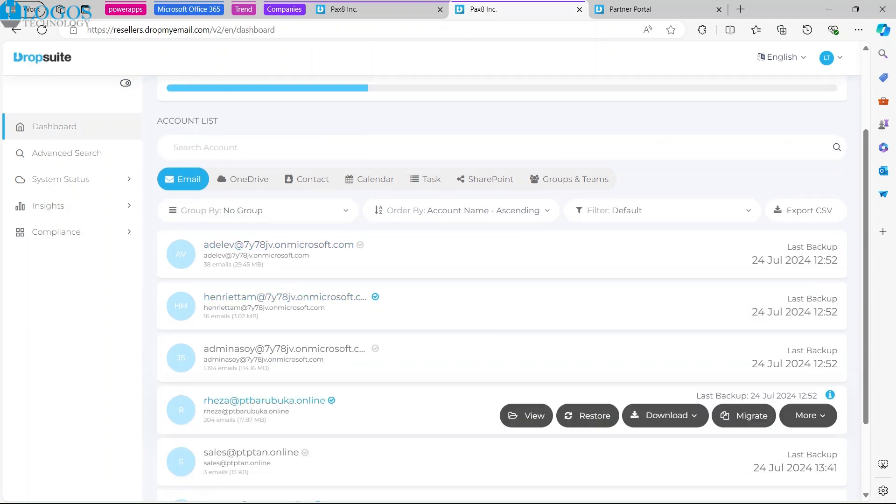
mouse_move(589, 366)
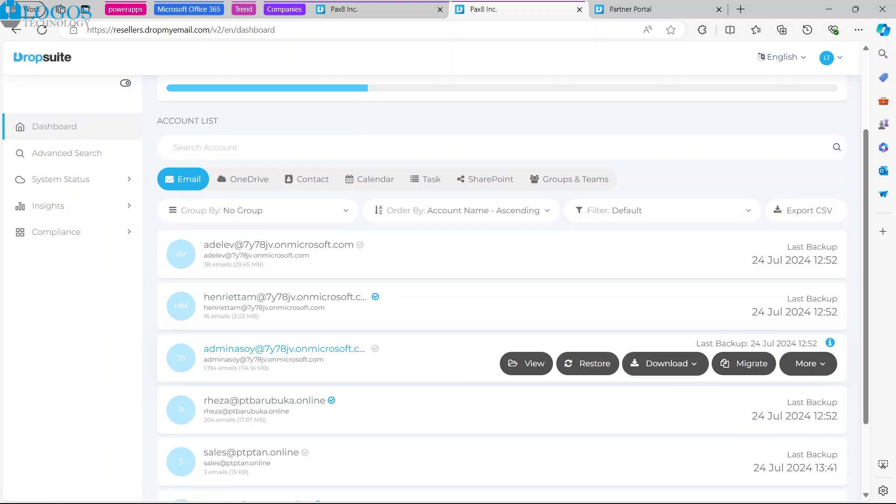
scroll(501, 289, "up", 1)
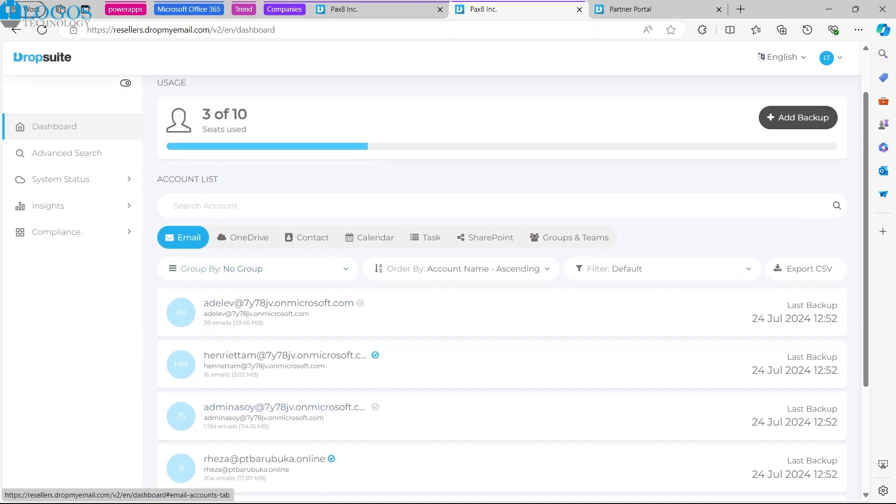
scroll(501, 280, "down", 2)
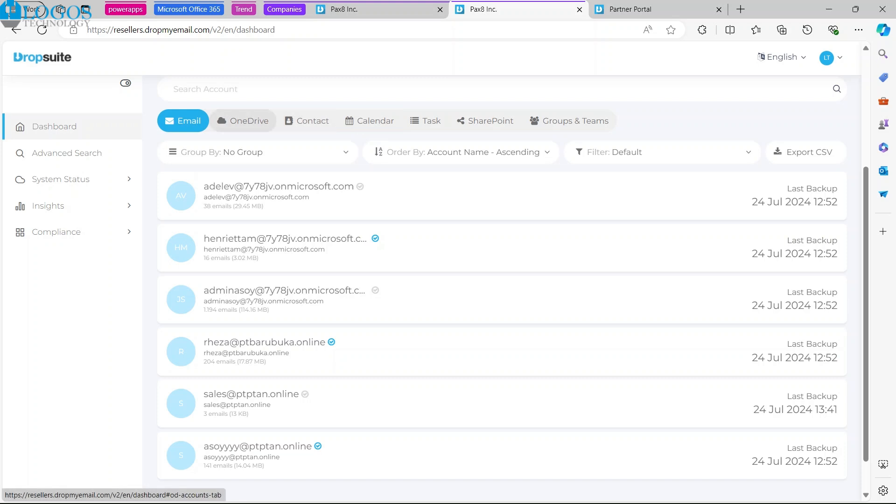
left_click(243, 120)
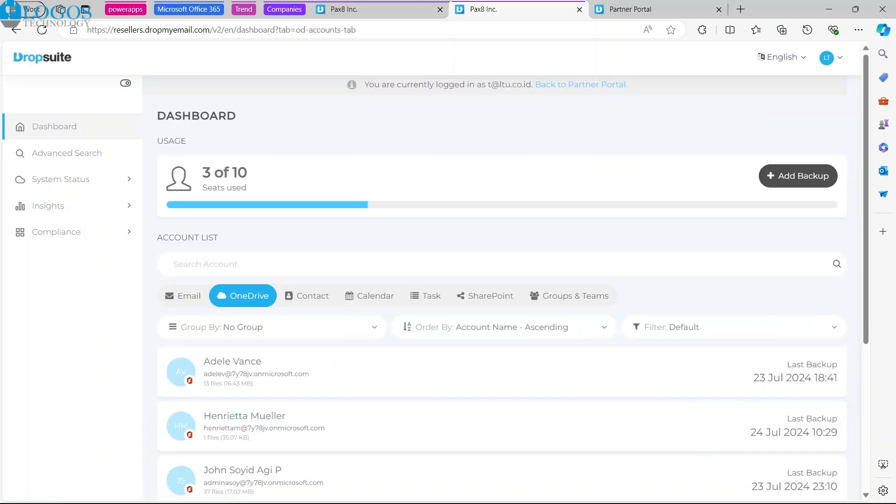
scroll(514, 280, "down", 1)
scroll(280, 224, "down", 1)
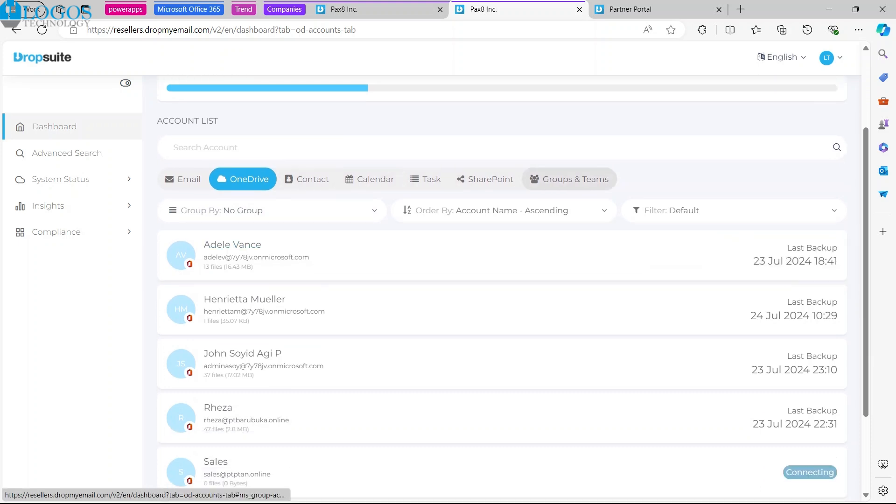
Step: Return to the email backups, start a restore of the third listed mailbox, and limit its scope to Restore Only Certain Emails
left_click(183, 179)
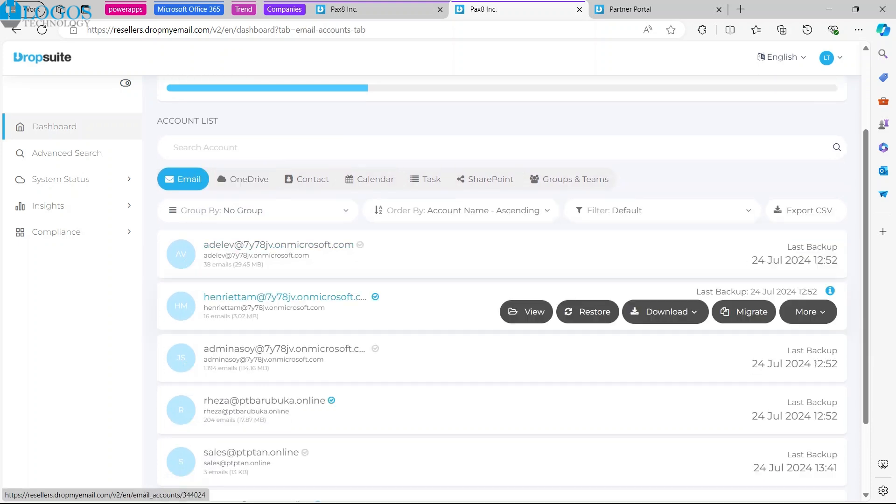
scroll(502, 280, "down", 1)
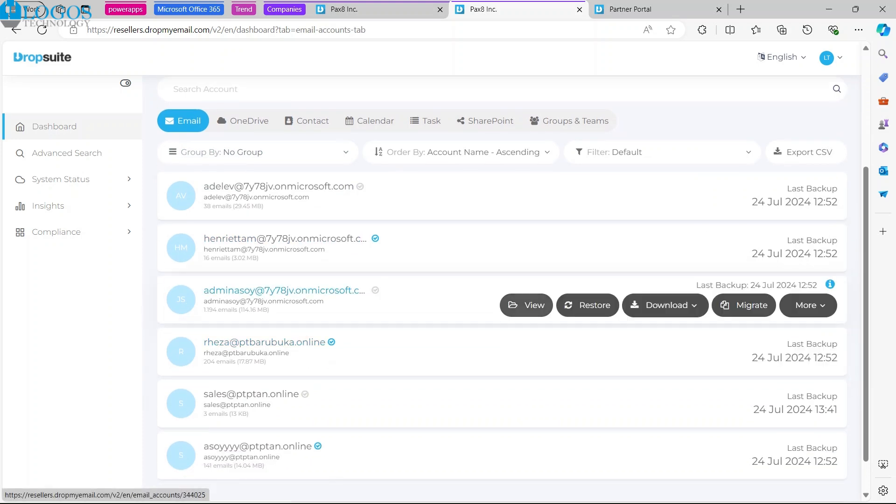
left_click(587, 305)
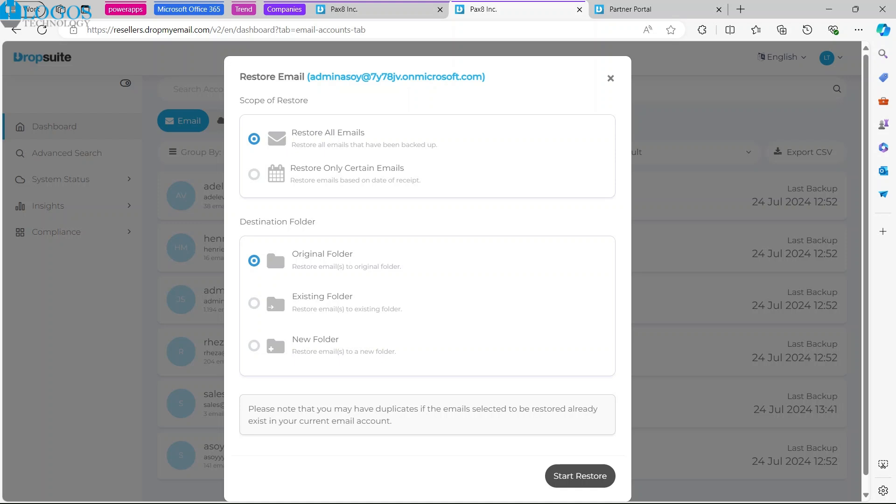
left_click(254, 174)
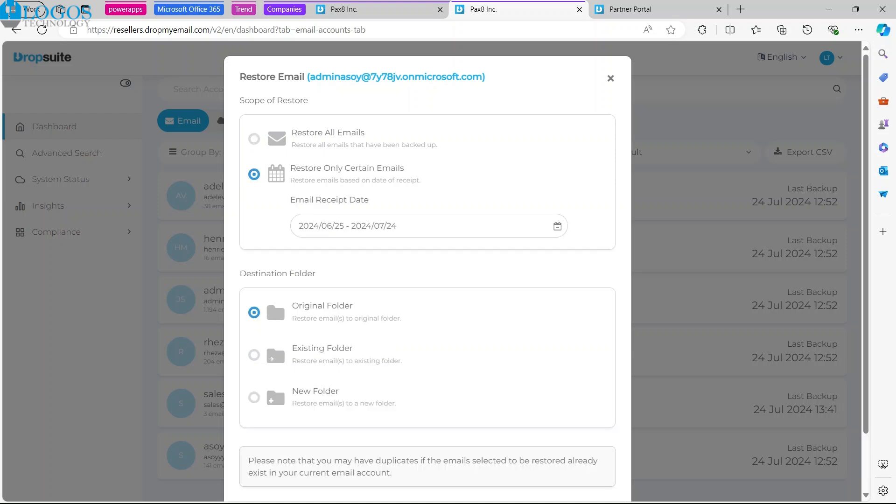
left_click_drag(290, 199, 369, 200)
left_click(425, 173)
Step: Try to set the email receipt date range to 2024/04/01 - 2024/04/01
left_click(419, 226)
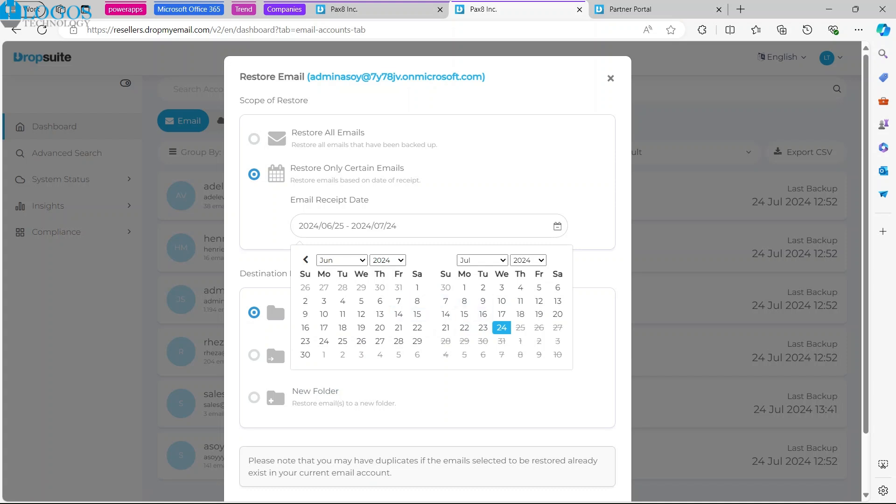
left_click(380, 287)
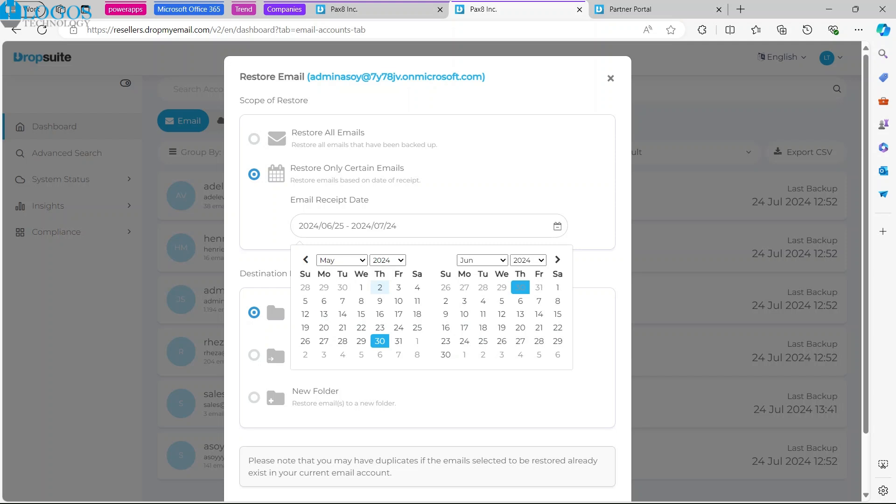
left_click(342, 260)
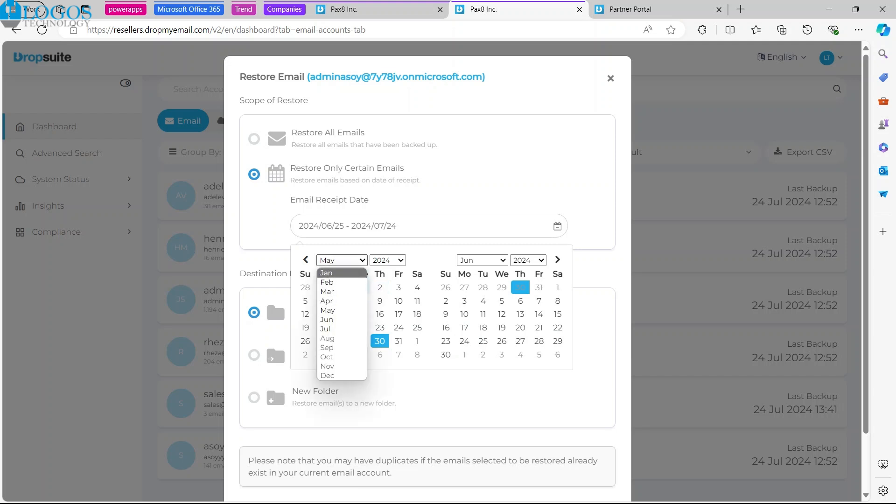
left_click(336, 301)
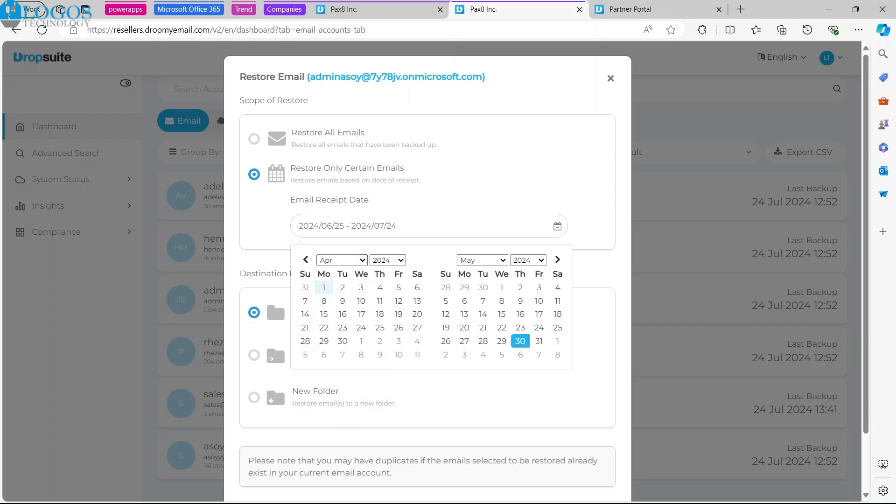
left_click(323, 287)
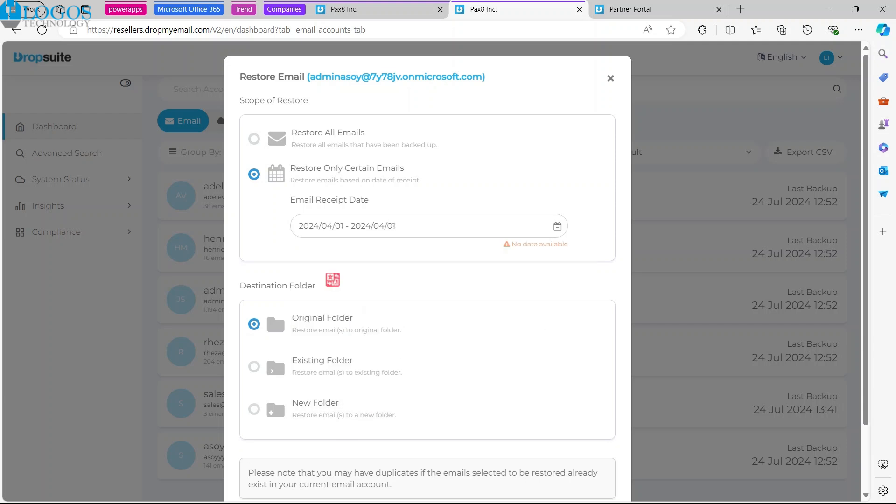
Step: Set the email receipt date range to 2024/05/01 - 2024/07/24
left_click(347, 226)
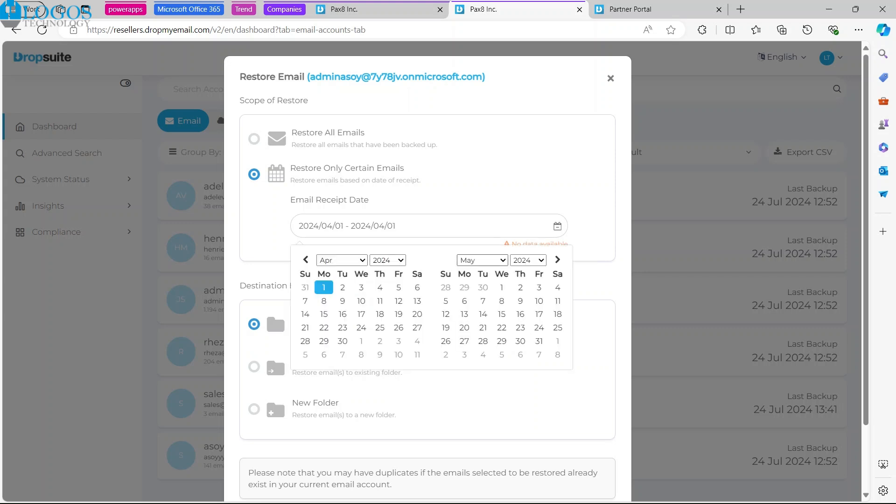
left_click(341, 260)
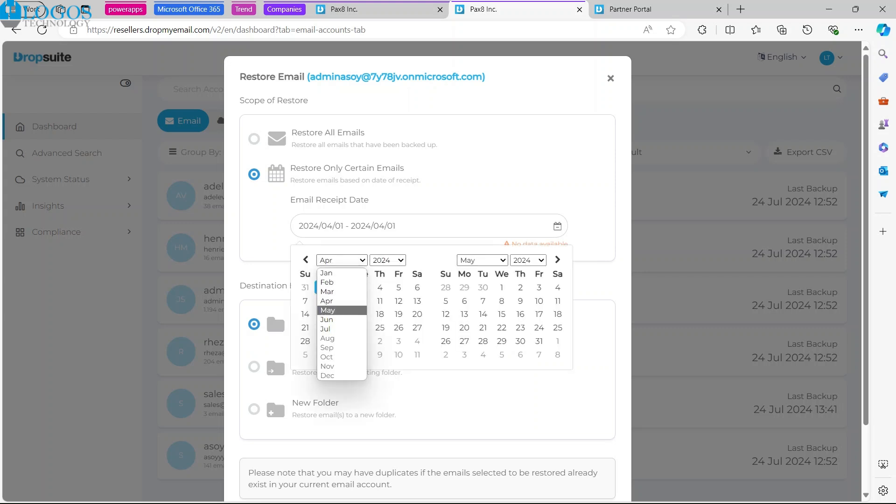
left_click(328, 310)
left_click(361, 287)
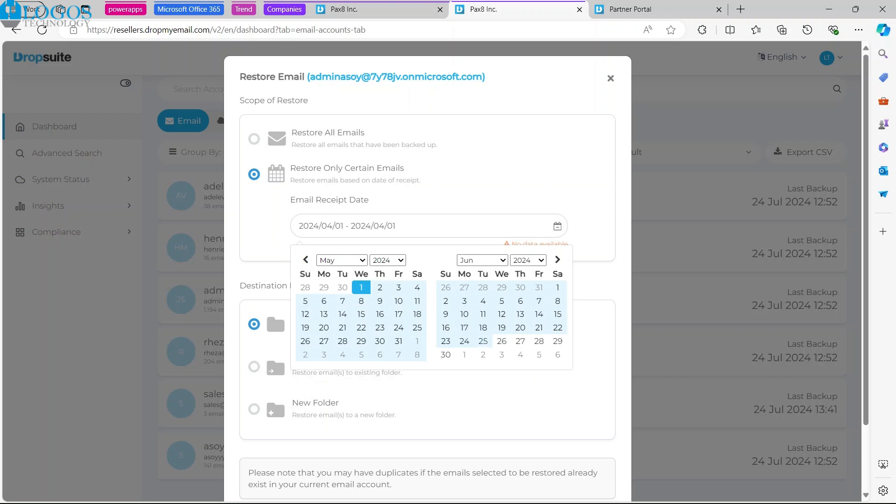
left_click(482, 260)
left_click(466, 328)
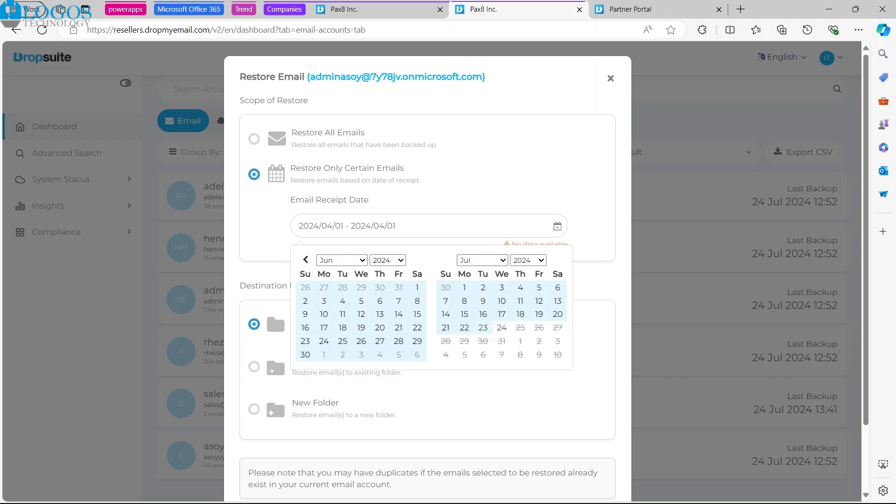
left_click(502, 328)
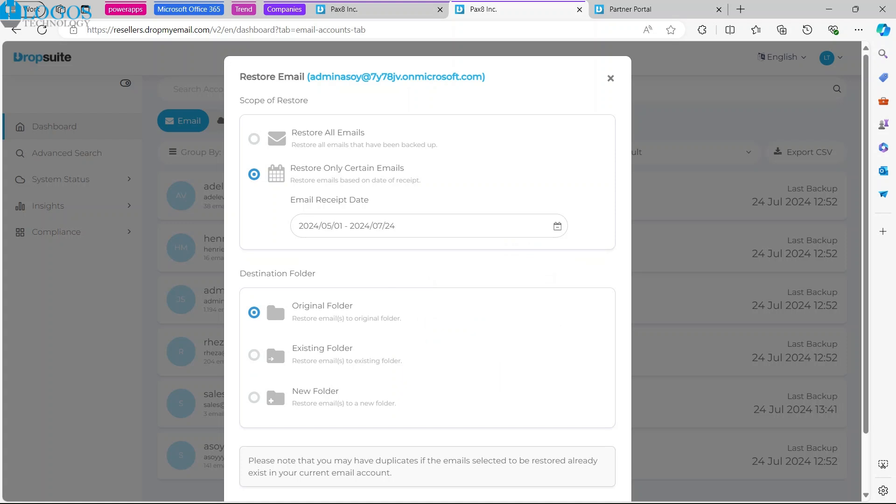
Step: Set the restore destination to Existing Folder and look through the available mailbox folders without choosing one
scroll(273, 295, "down", 2)
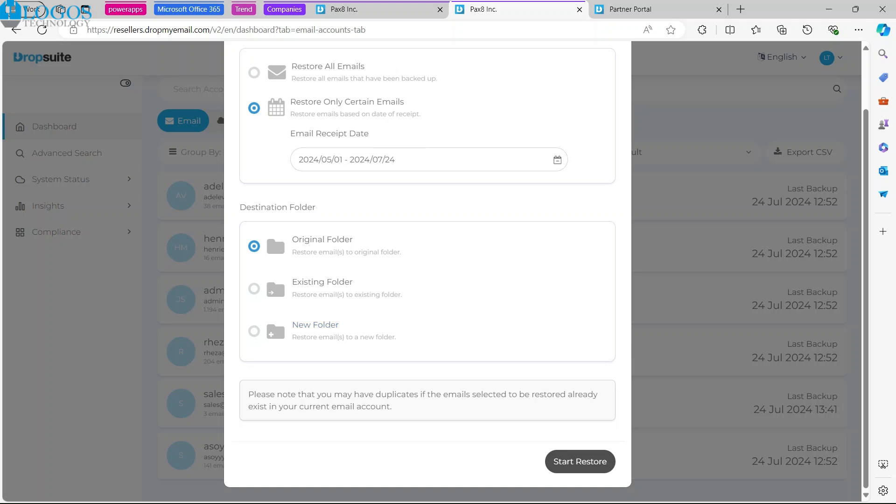
left_click_drag(316, 207, 240, 207)
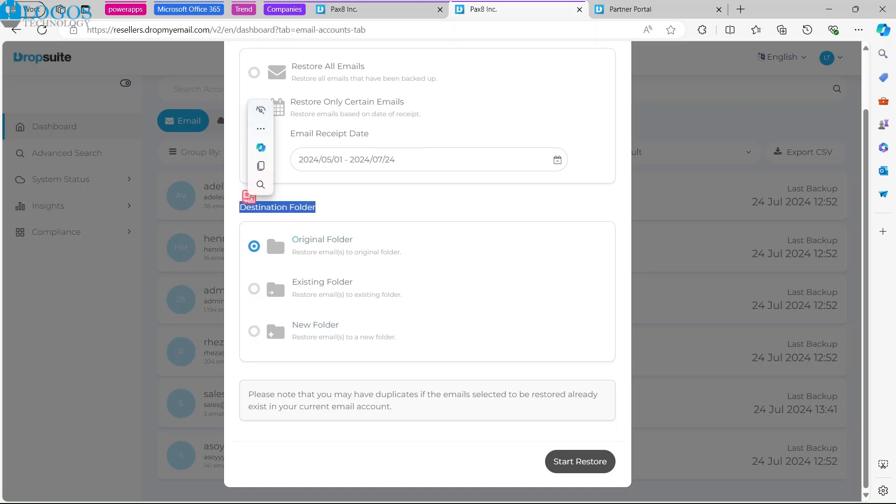
left_click(273, 314)
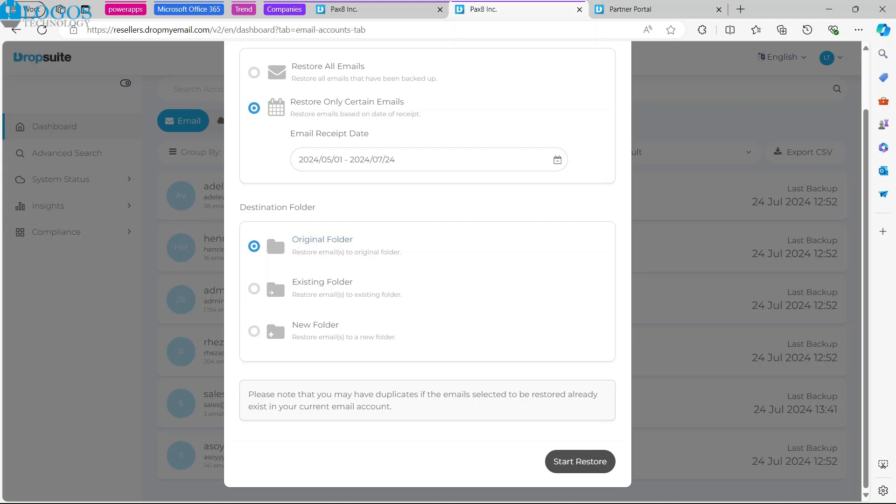
left_click(254, 288)
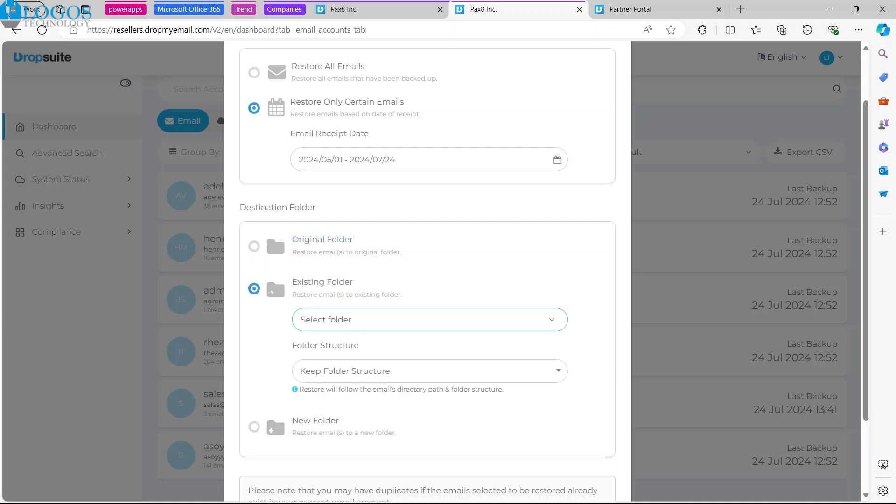
left_click(430, 319)
scroll(359, 368, "down", 5)
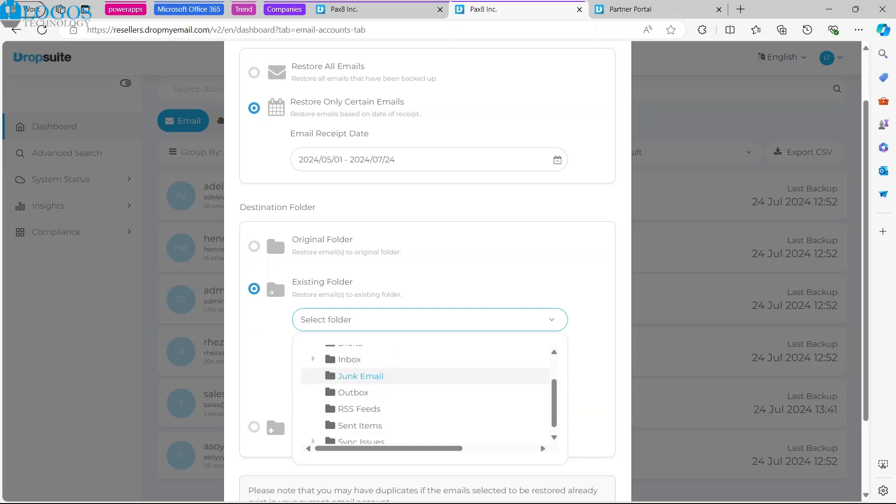
scroll(425, 336, "up", 1)
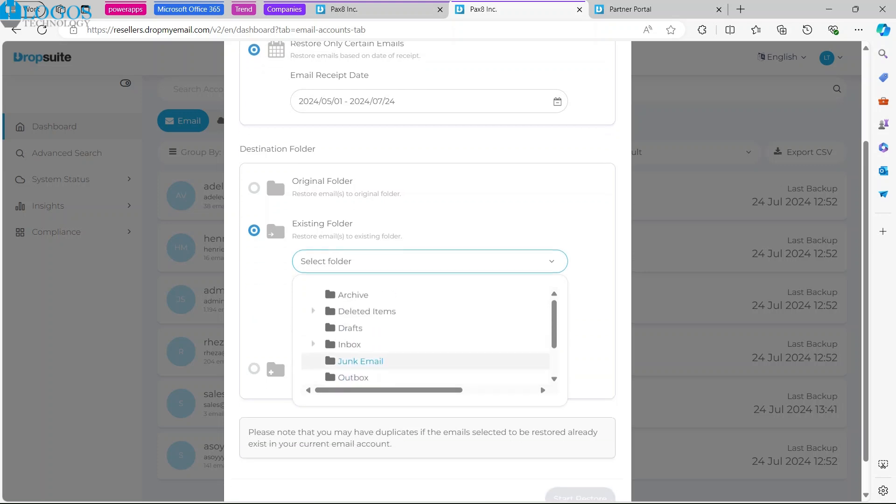
key("Up")
key("Up")
key("Up")
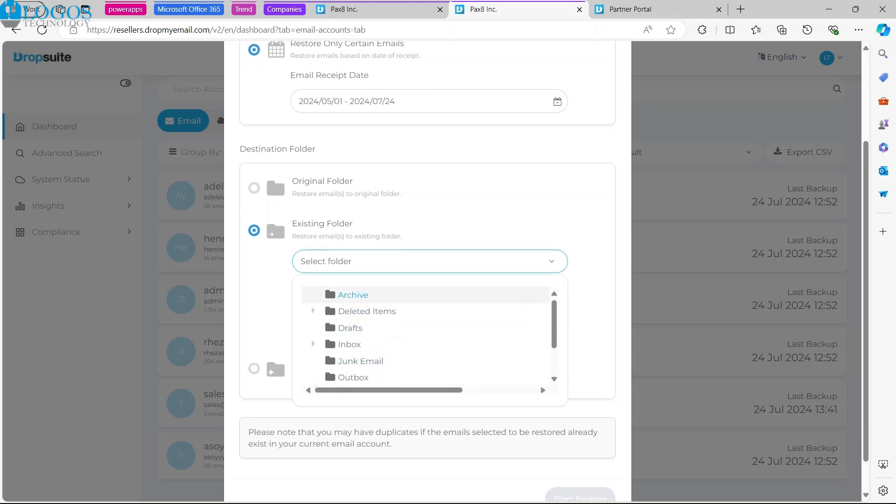
key("Escape")
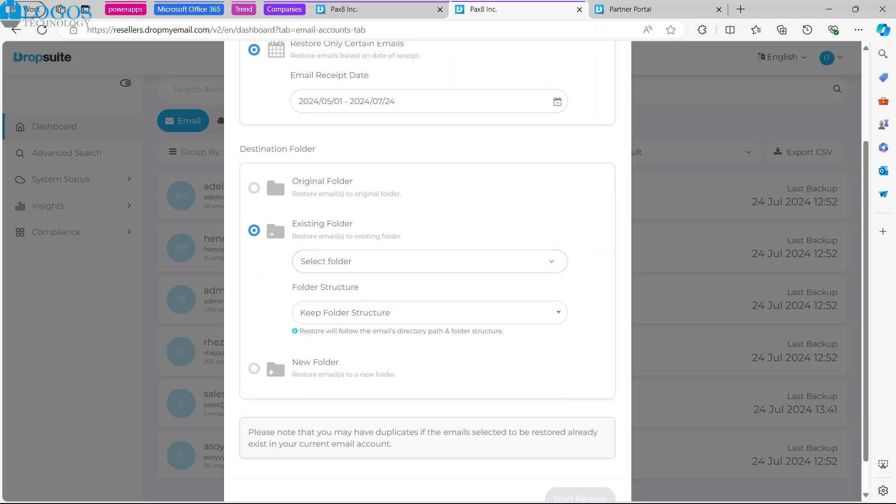
Step: Switch the existing folder's structure option to Remove Folder Structure and back to Keep Folder Structure
left_click(430, 313)
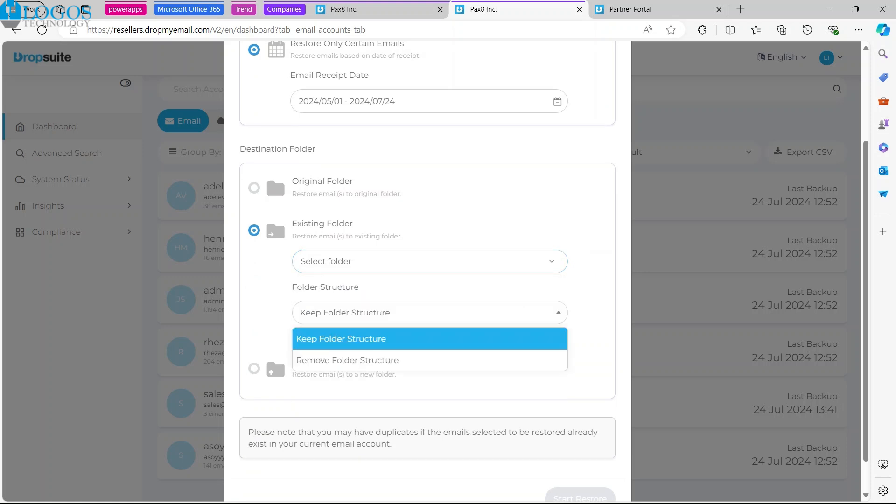
left_click(429, 339)
left_click(429, 312)
left_click(429, 360)
left_click(429, 312)
left_click(429, 338)
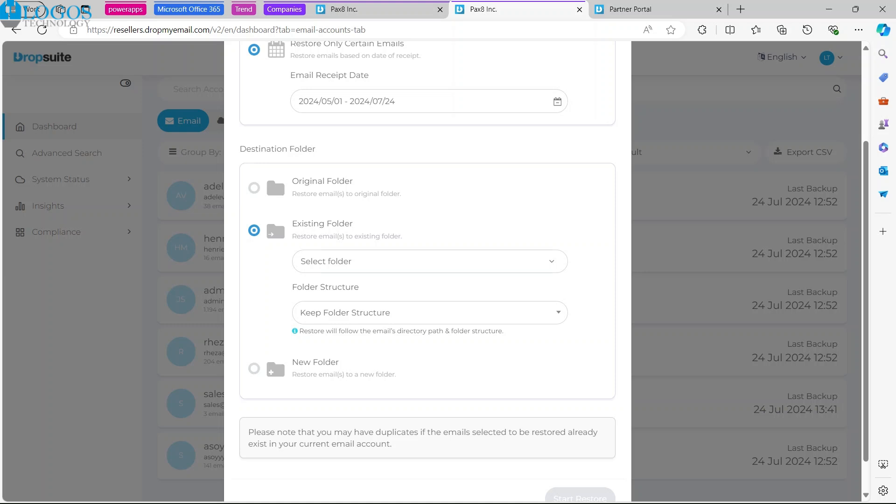
Step: Choose Archive/ as the existing folder that receives the restored emails
left_click(429, 261)
left_click(350, 294)
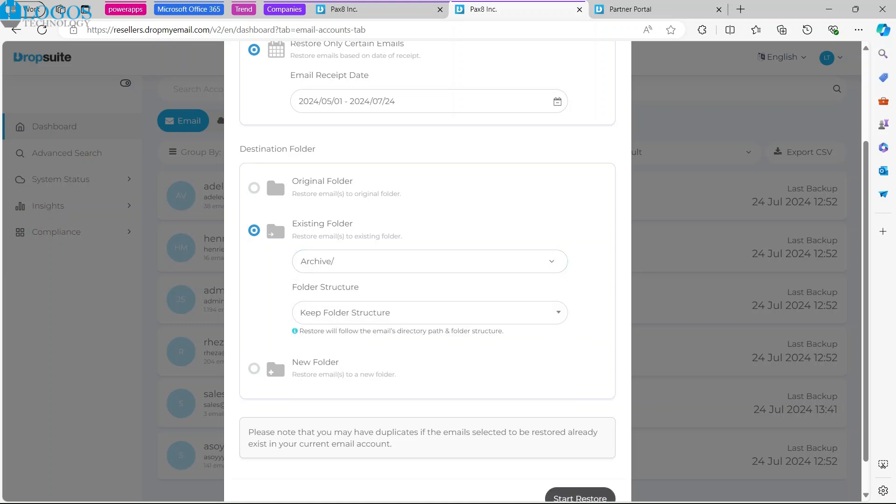
Step: Set the restore destination to a new folder named Restore/, leaving its structure option at Keep Folder Structure
left_click(254, 368)
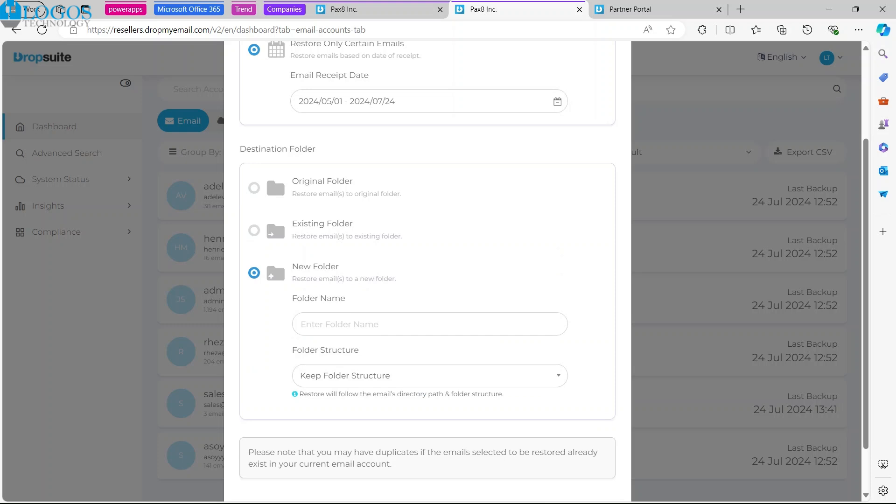
type("Restore/")
scroll(274, 120, "down", 2)
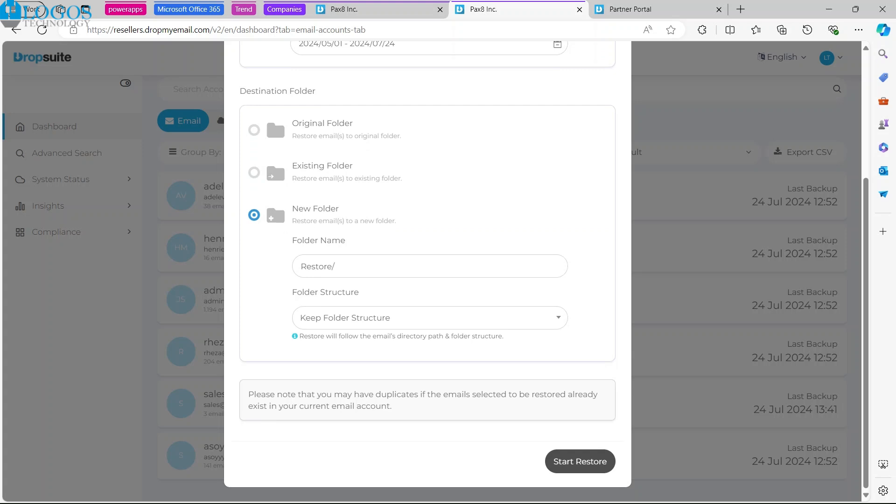
left_click(440, 317)
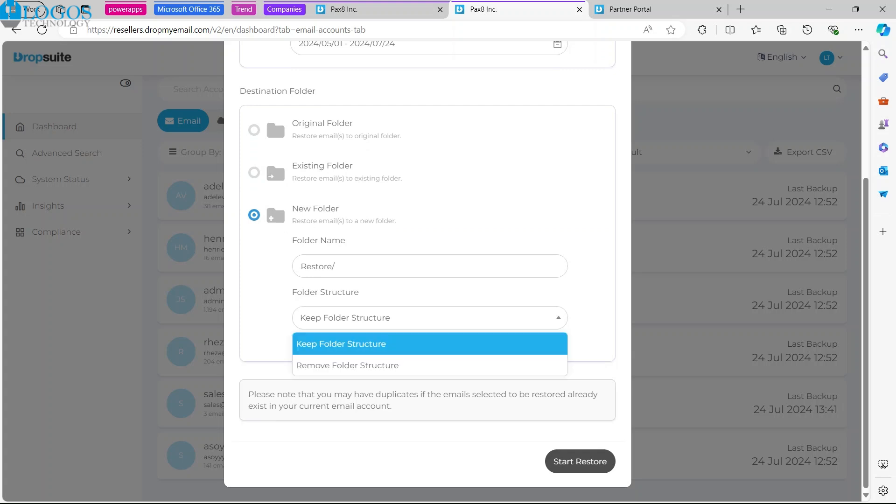
left_click(441, 317)
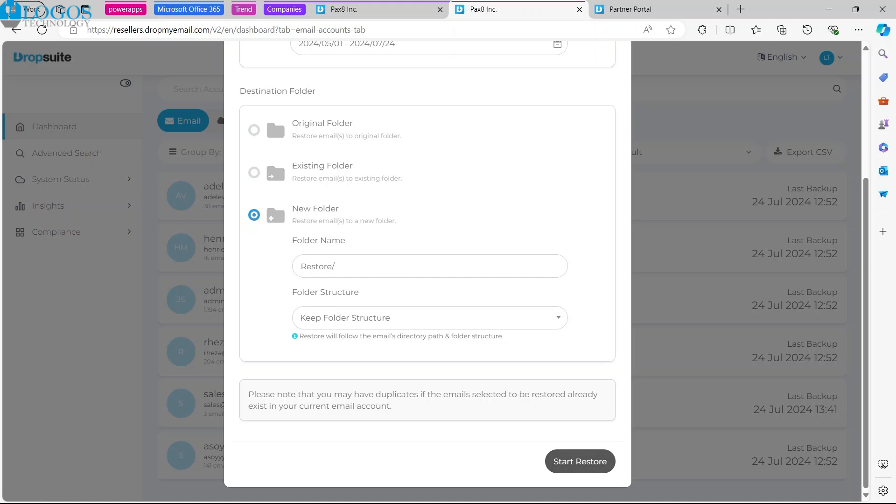
Step: Start the restore, review its receipt dates, destination folder and folder structure in the confirmation, and confirm it
left_click(580, 461)
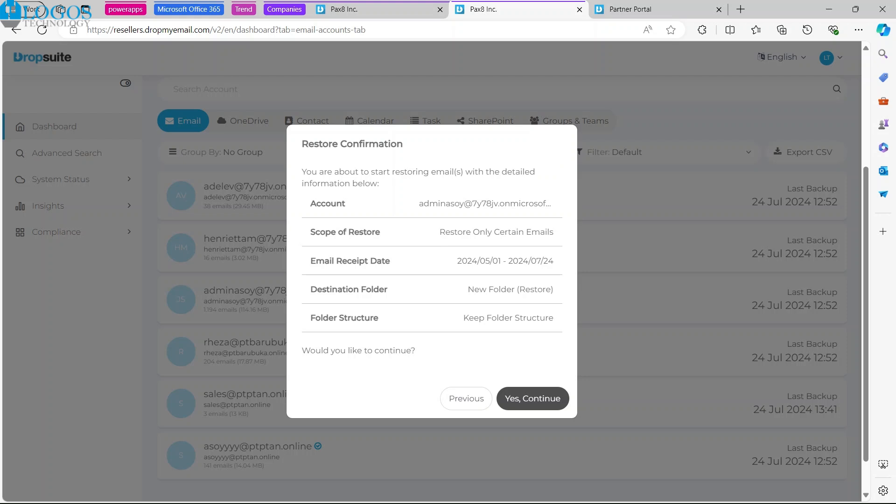
left_click_drag(457, 260, 553, 260)
left_click(555, 263)
left_click_drag(467, 289, 535, 289)
left_click(536, 290)
left_click_drag(463, 318, 554, 317)
left_click(554, 318)
left_click(532, 398)
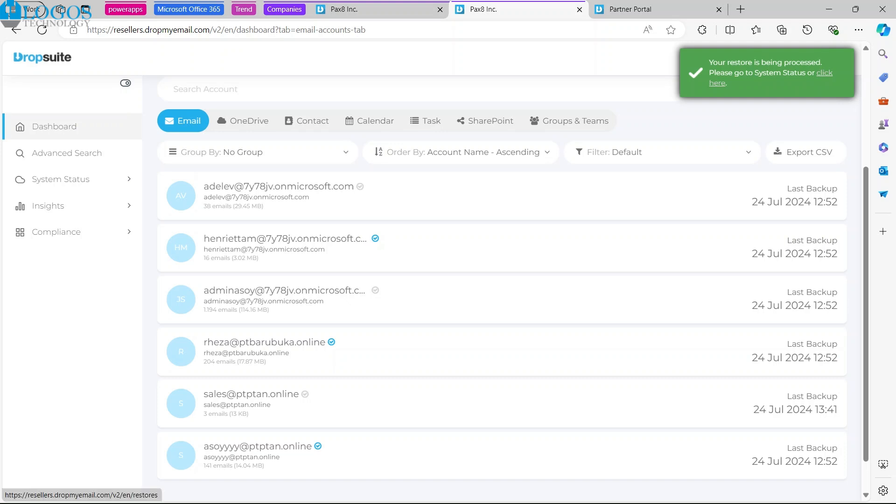
Step: Open the email restores status page, point out the newly submitted restore job and refresh the list
left_click(717, 83)
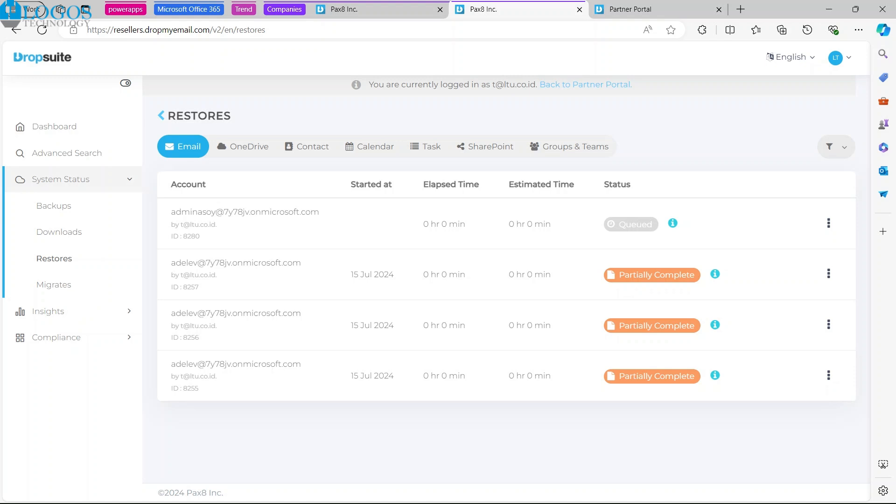
left_click_drag(619, 225, 714, 195)
left_click(696, 185)
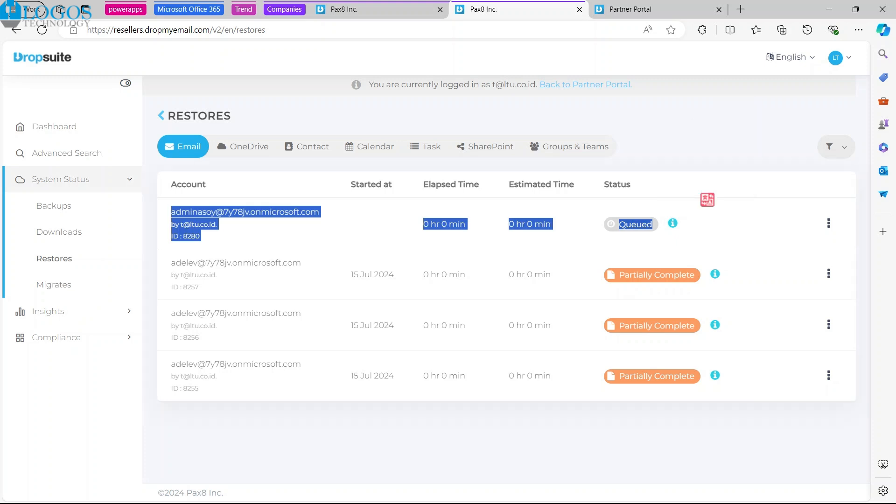
left_click(697, 187)
left_click(41, 30)
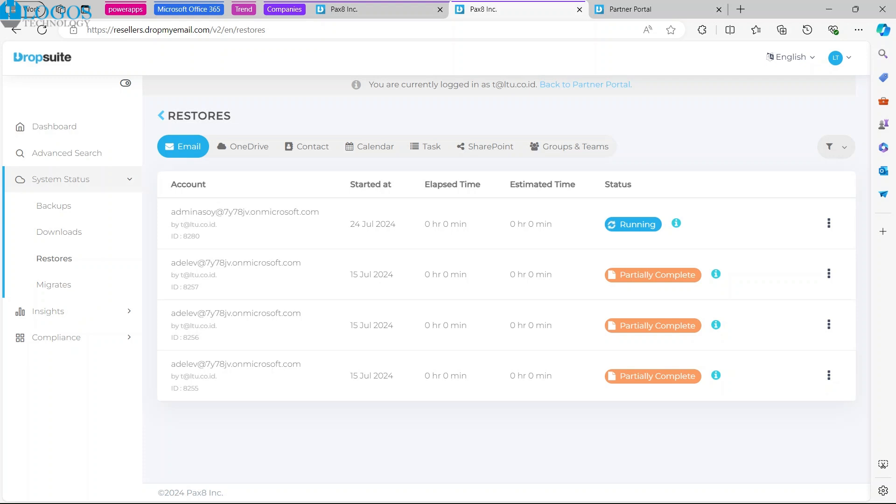
Step: Examine the account, start date and status details of the last listed restore, and refresh the restores list
left_click_drag(171, 363, 301, 363)
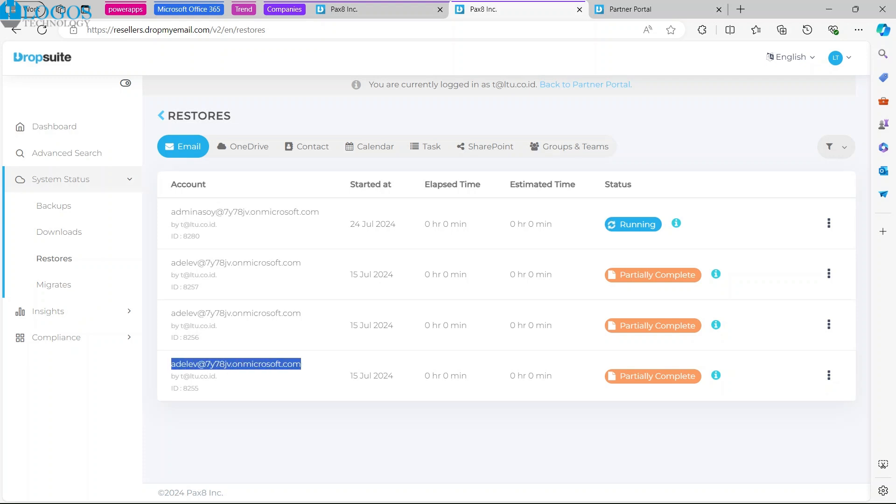
left_click(322, 379)
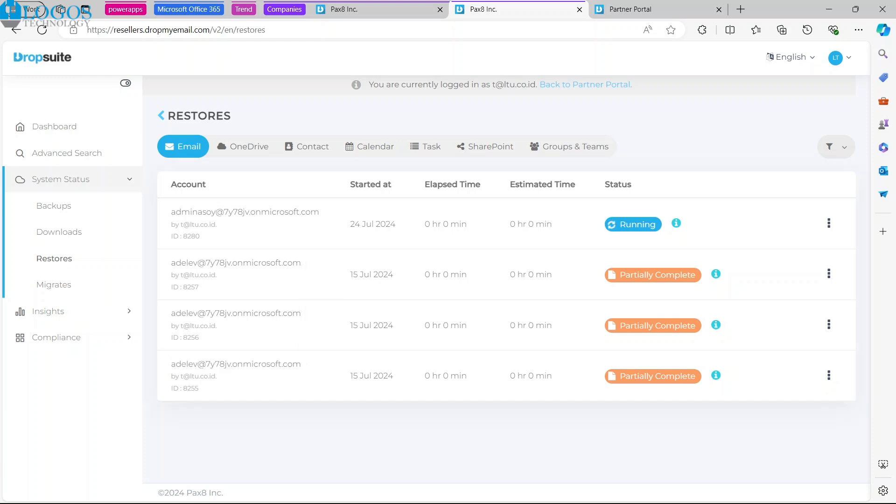
left_click_drag(353, 376, 396, 377)
left_click(405, 381)
mouse_move(715, 376)
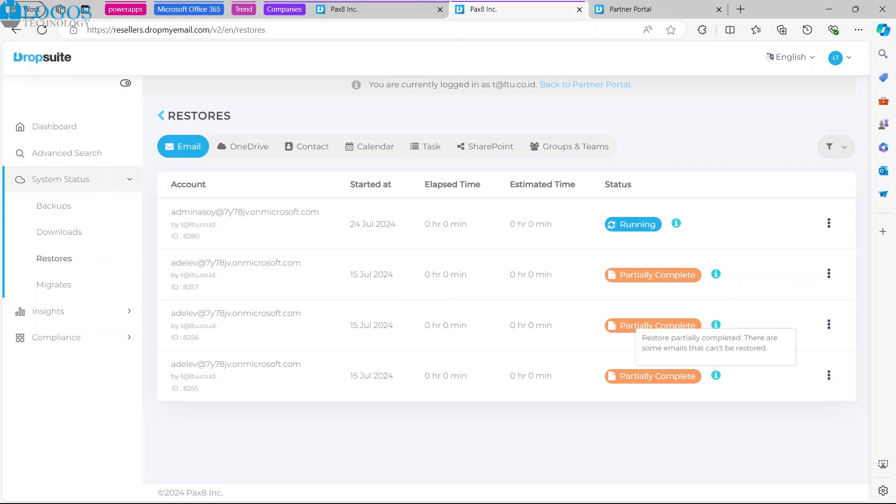
left_click_drag(171, 363, 301, 364)
left_click(301, 365)
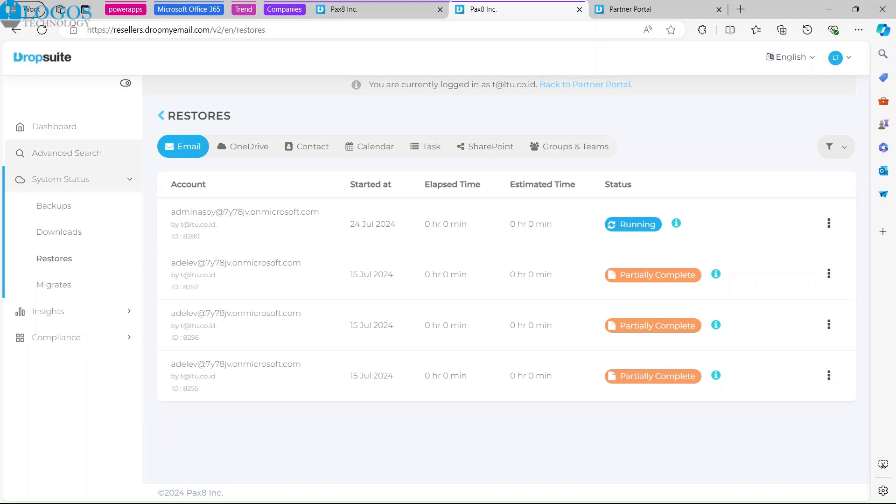
left_click(42, 30)
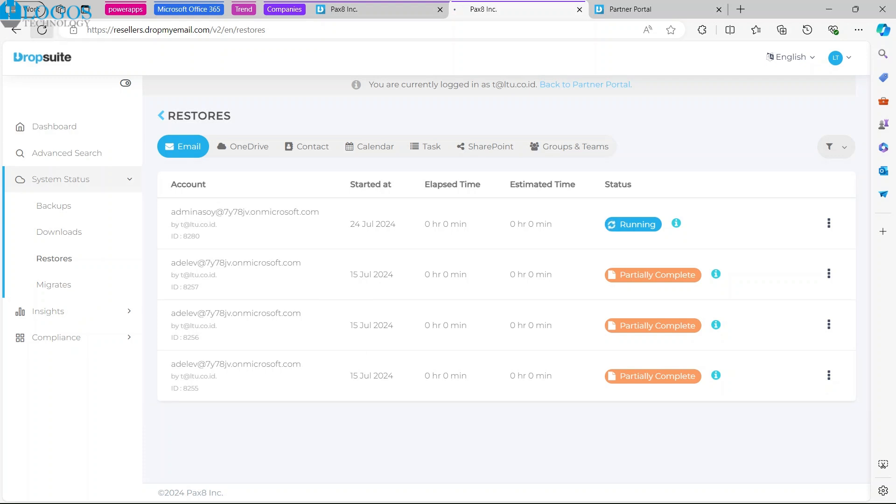
mouse_move(676, 223)
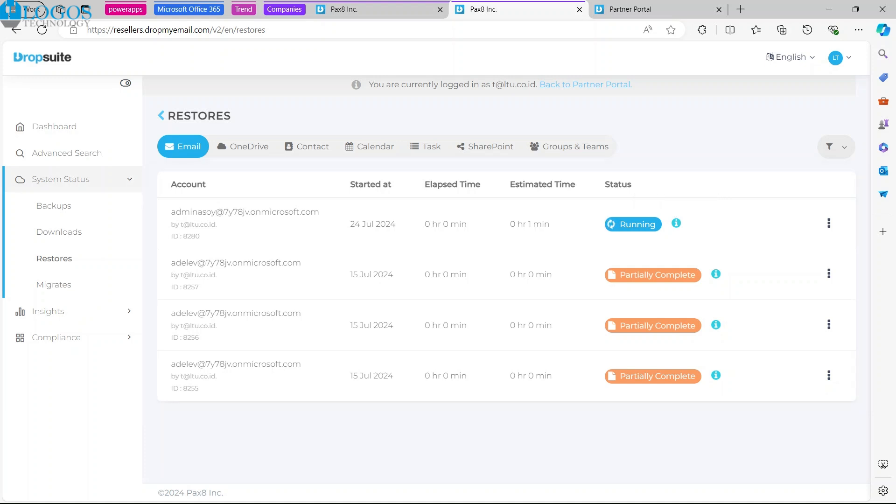
Step: Open office.com in a new browser tab, check which account is signed in, and launch Outlook
key("ctrl+t")
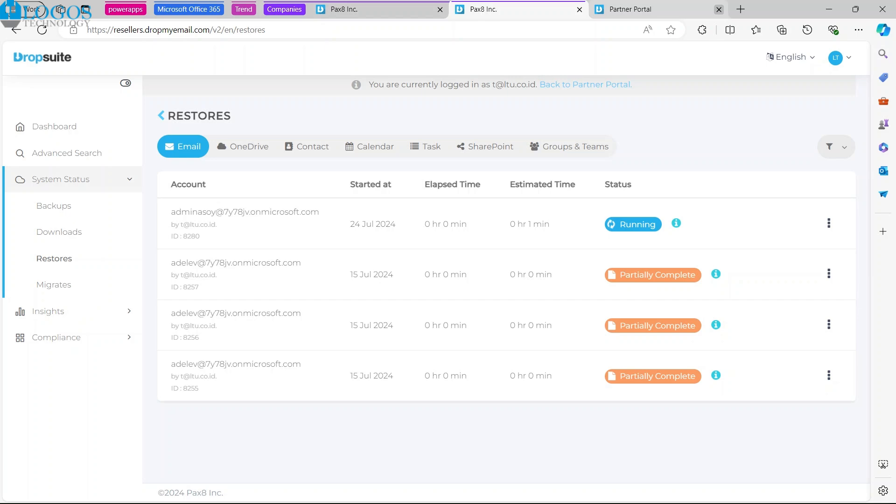
type("office.com")
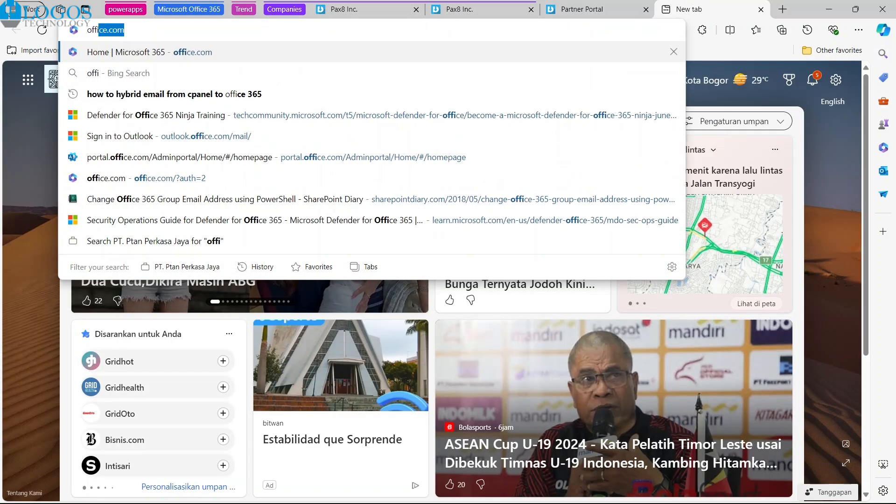
key("Return")
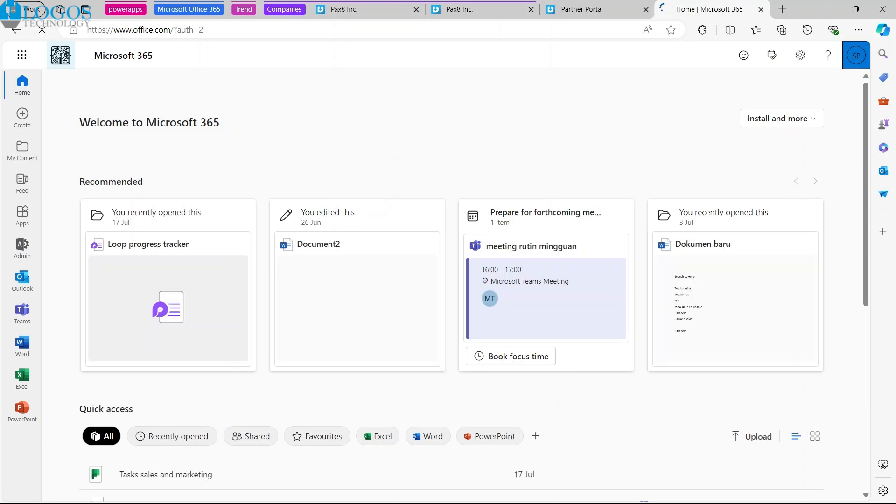
left_click(856, 55)
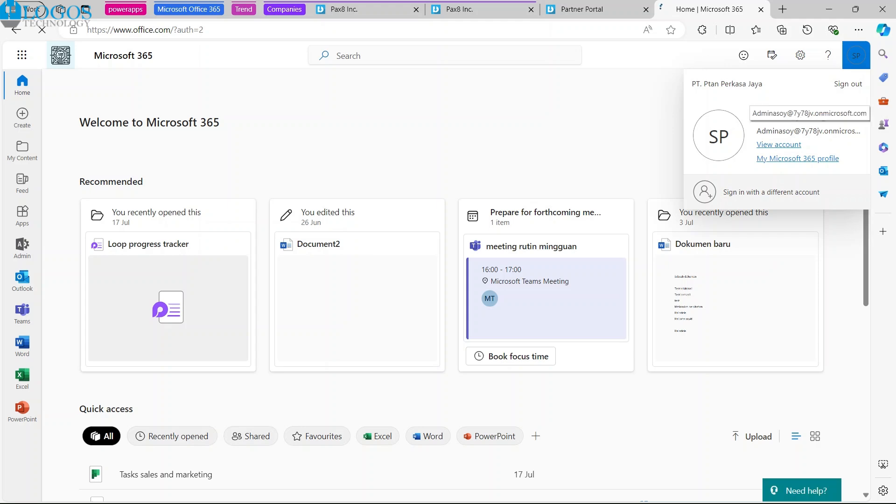
left_click(22, 55)
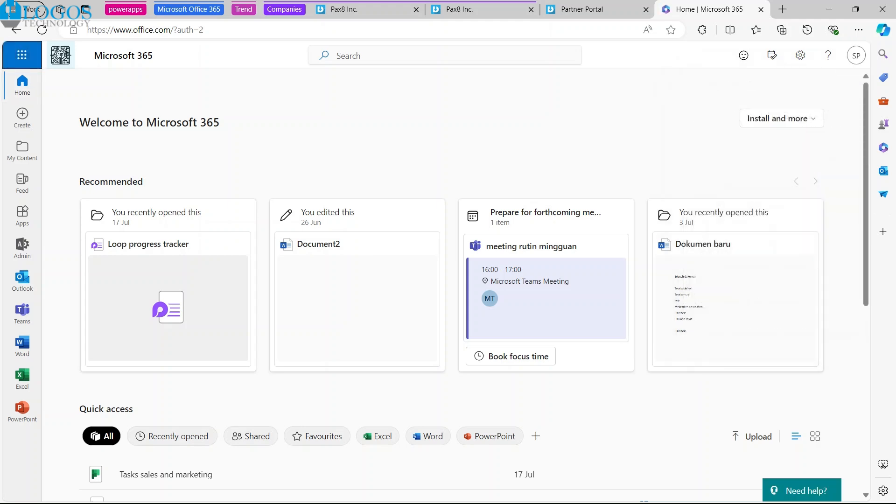
left_click(22, 55)
left_click(96, 127)
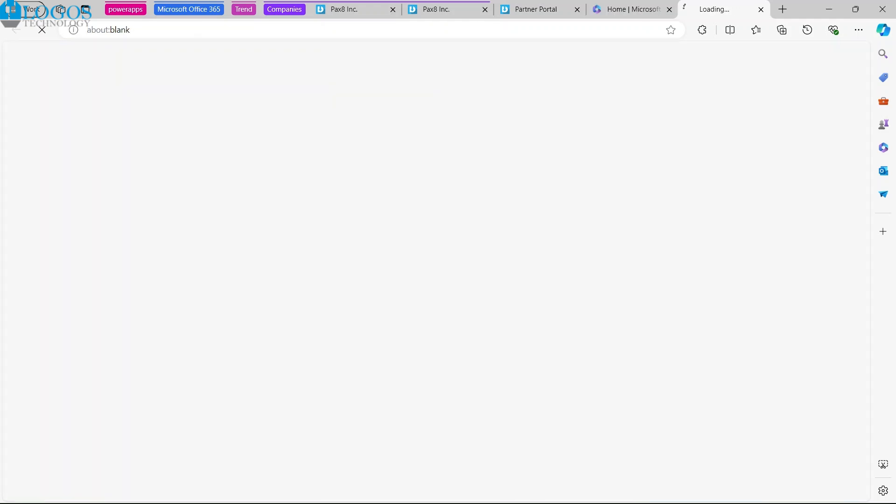
Step: Check the newest restore's status details in Dropsuite, and return to Outlook and reload the mailbox
left_click(437, 9)
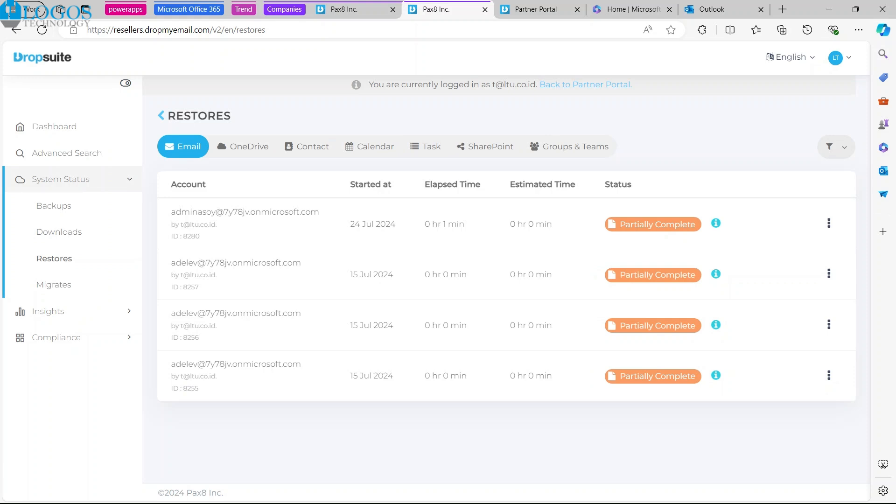
mouse_move(715, 223)
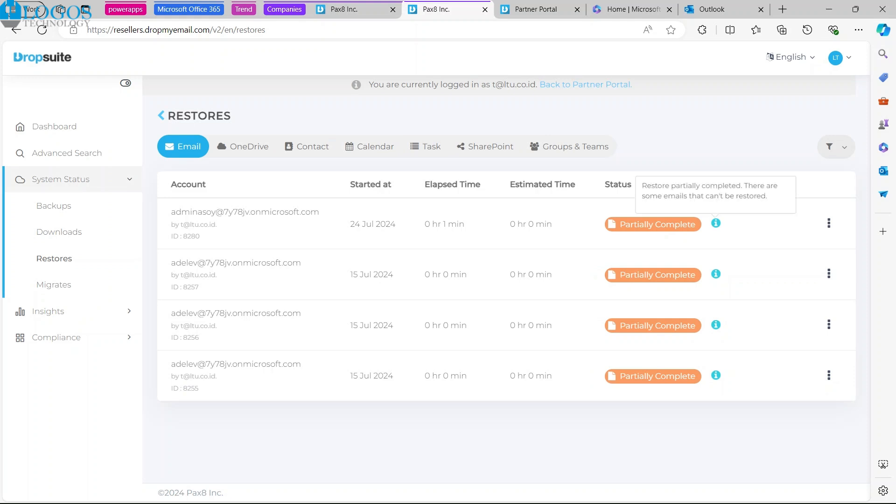
left_click(718, 10)
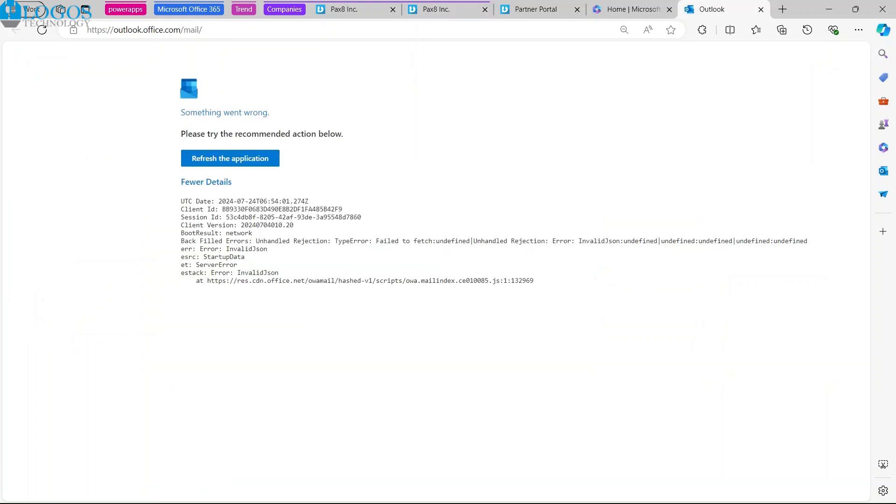
left_click(42, 30)
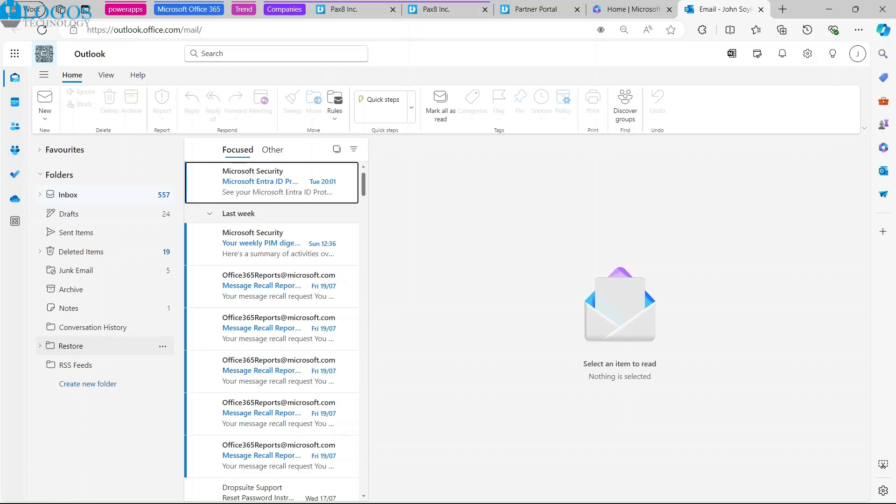
Step: Expand the Restore folder in the mailbox and look through the message dates in its Deleted Items subfolder
left_click(40, 346)
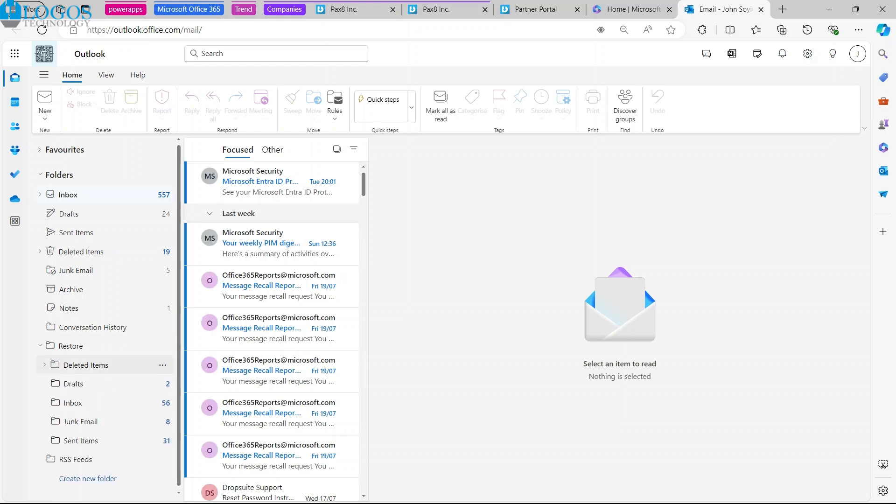
left_click(86, 365)
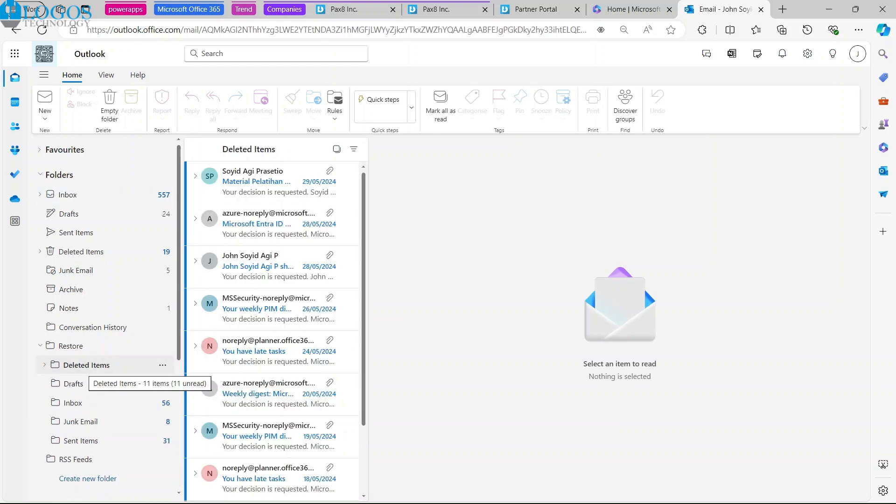
scroll(273, 261, "down", 2)
scroll(273, 261, "up", 2)
scroll(273, 261, "down", 2)
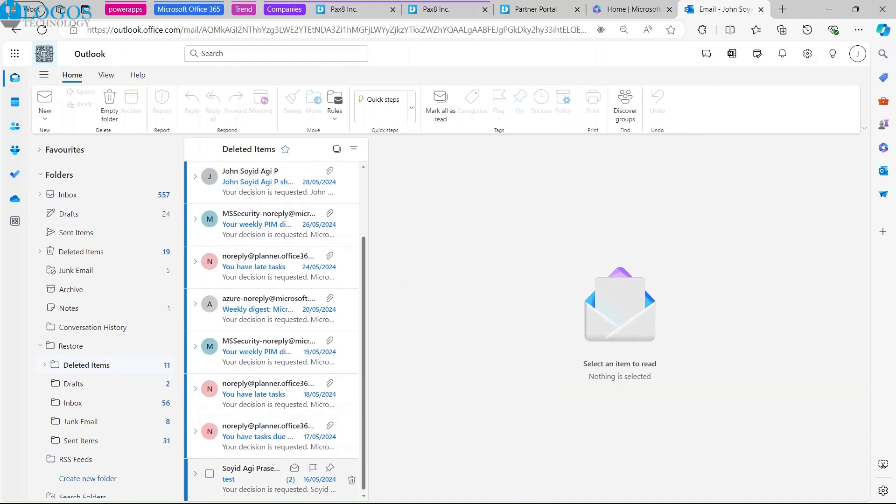
scroll(273, 474, "up", 2)
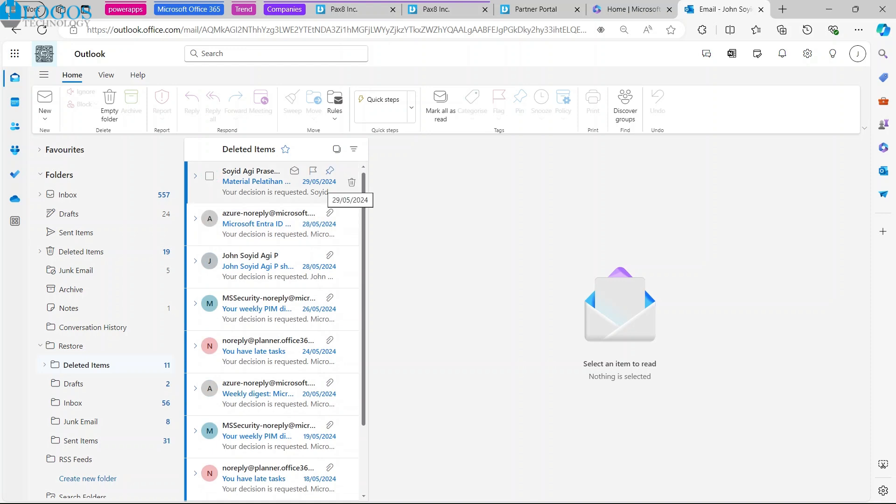
scroll(280, 261, "down", 2)
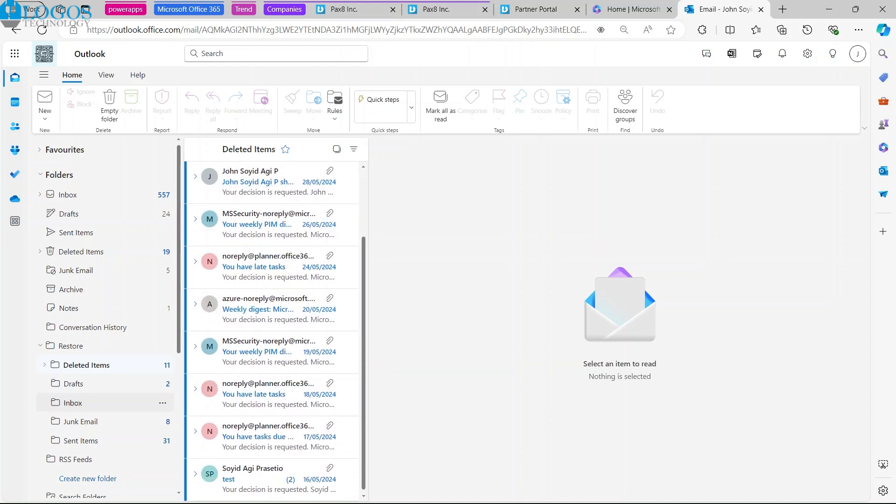
Step: Look through the restored messages and their dates in the Restore folder's Drafts and Inbox subfolders
left_click(73, 383)
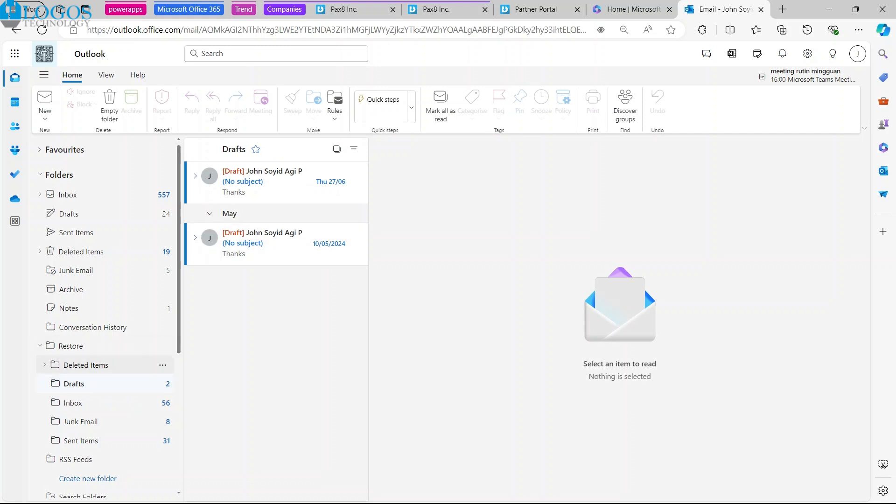
left_click(73, 402)
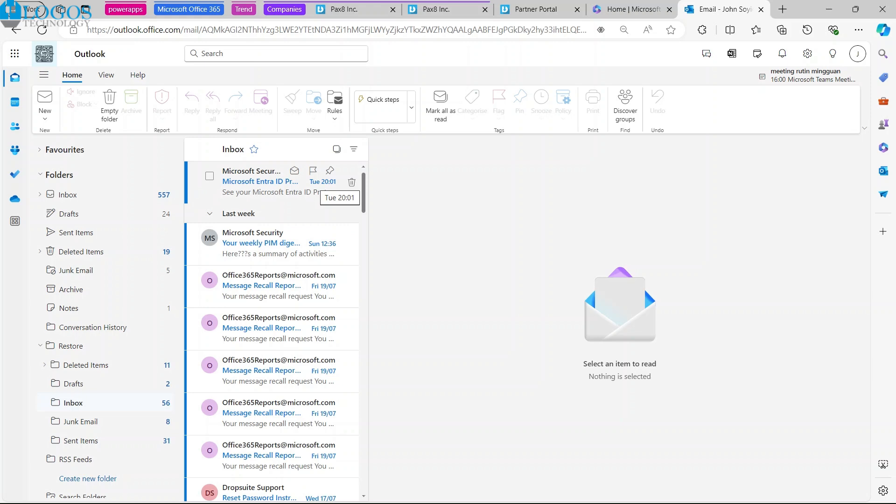
scroll(304, 242, "down", 5)
scroll(280, 294, "down", 10)
left_click_drag(363, 332, 363, 470)
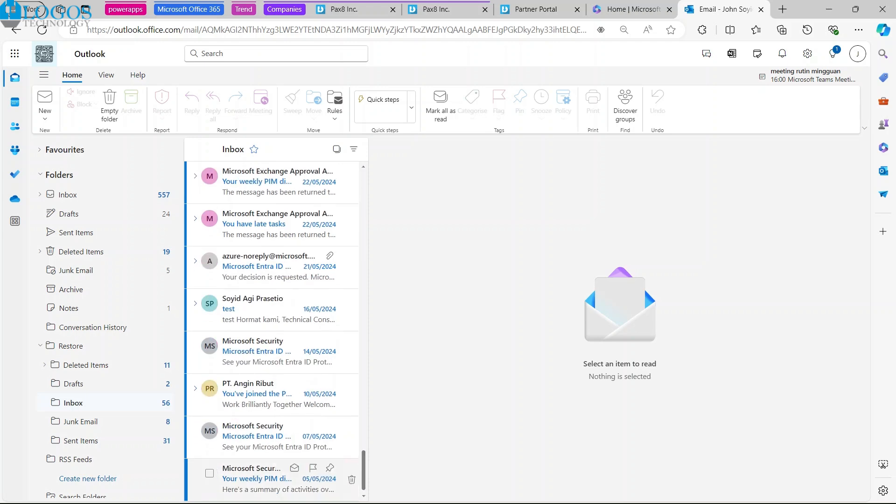
scroll(275, 474, "up", 15)
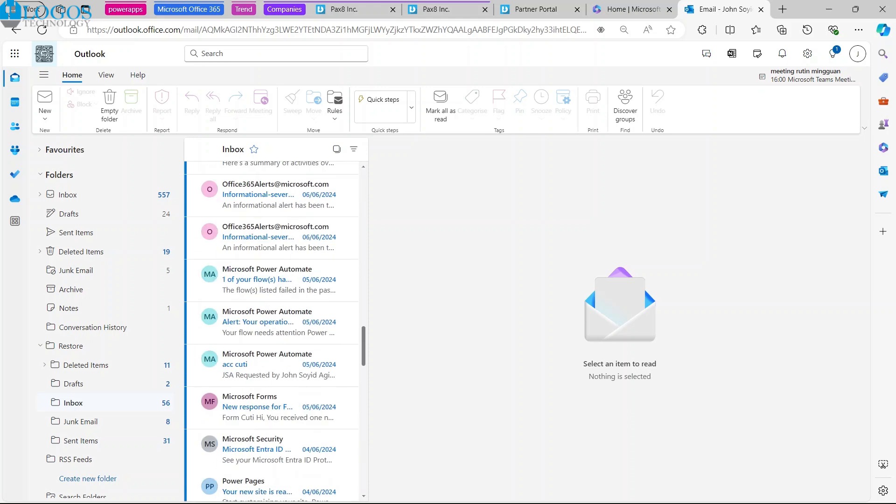
Step: Collapse and re-expand the Restore folder, and look through the message dates in its Inbox subfolder again
scroll(275, 327, "up", 5)
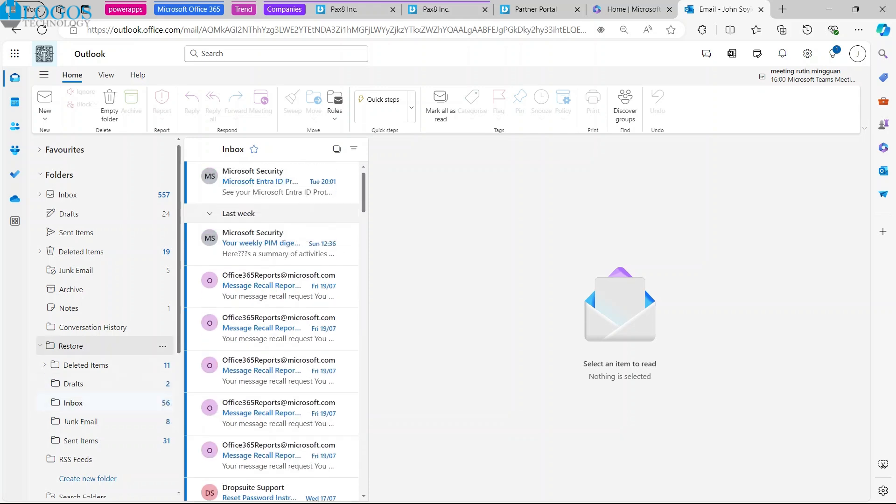
left_click(71, 346)
left_click(40, 345)
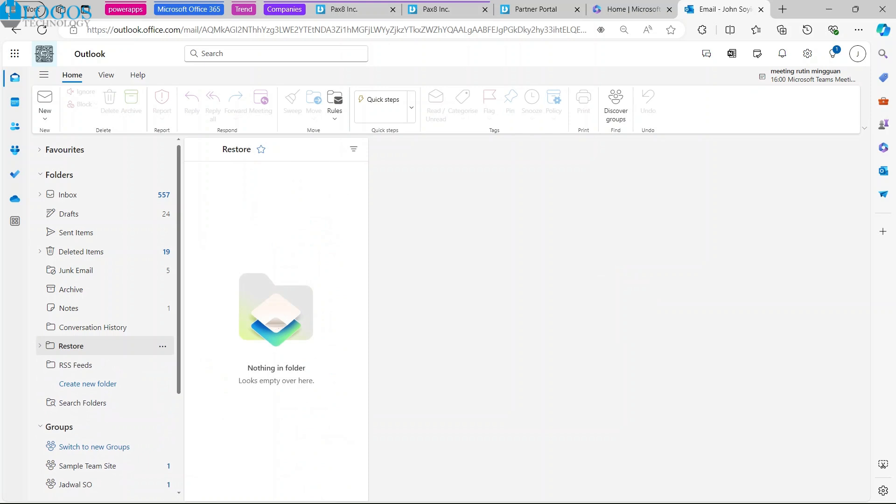
left_click(40, 345)
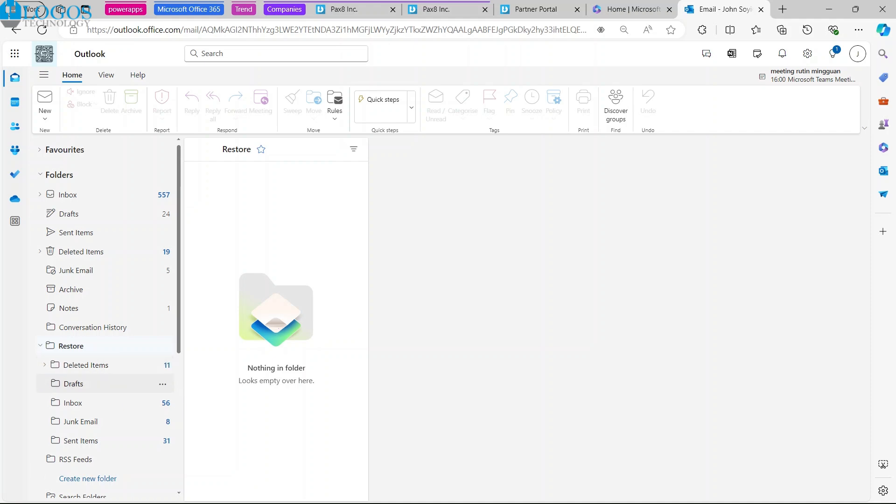
left_click(73, 402)
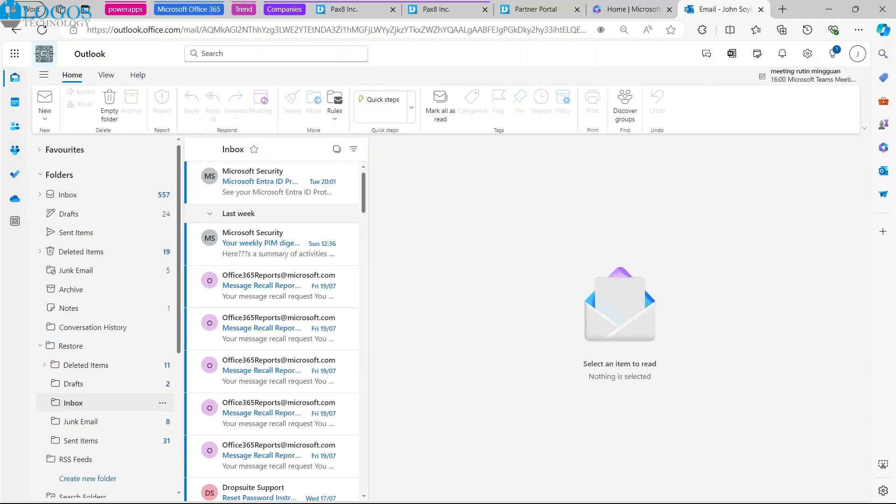
scroll(271, 327, "down", 5)
scroll(275, 331, "down", 15)
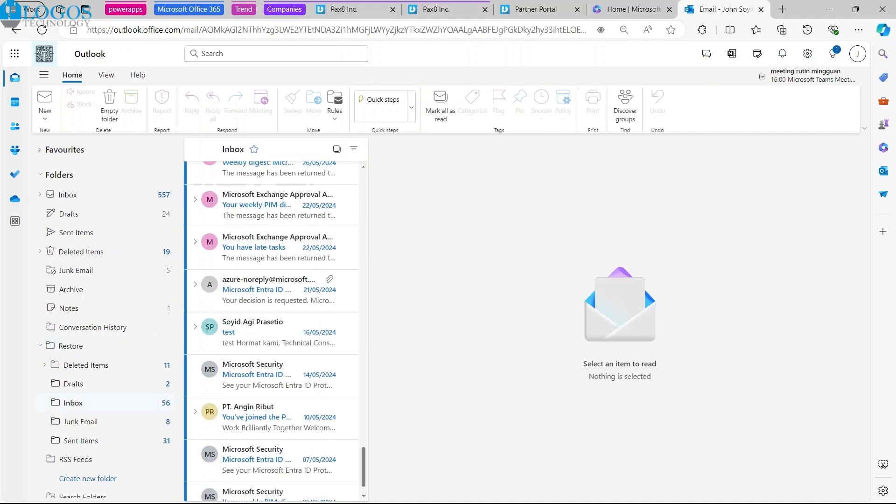
Step: Look through the restored messages in the Restore folder's Sent Items subfolder, and collapse the Restore folder
left_click(81, 440)
scroll(275, 308, "down", 10)
scroll(275, 308, "up", 10)
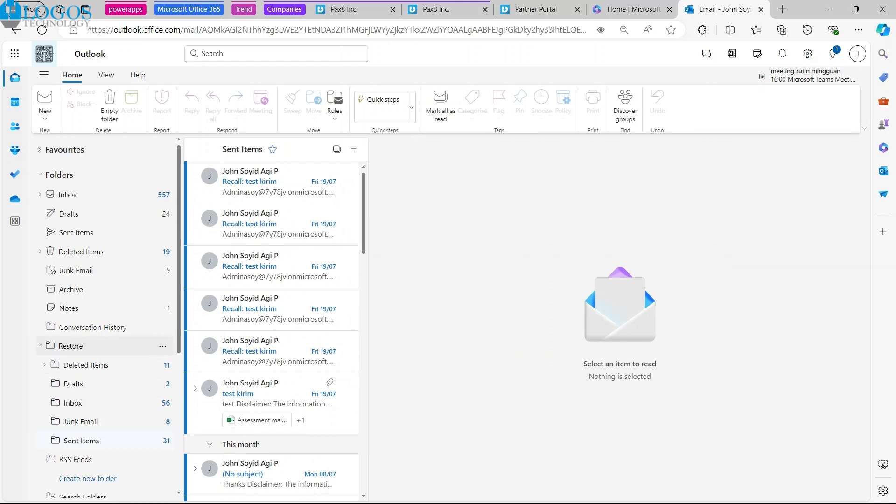
left_click(40, 345)
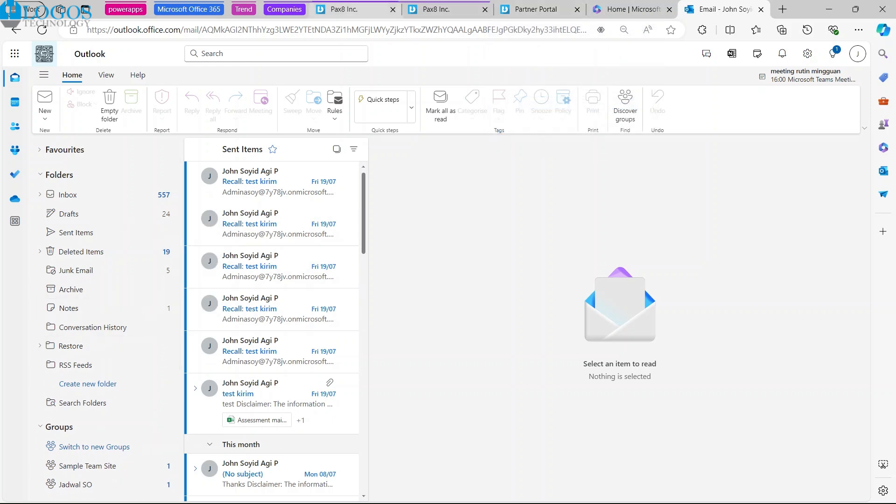
Step: Switch to the Dropsuite dashboard, start a PST email download for the restored admin mailbox, and look through its folder list
left_click(350, 9)
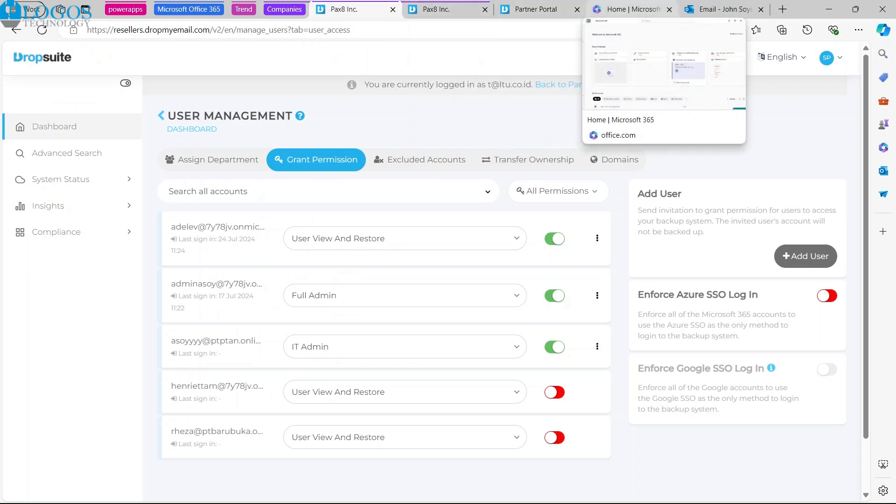
left_click(436, 9)
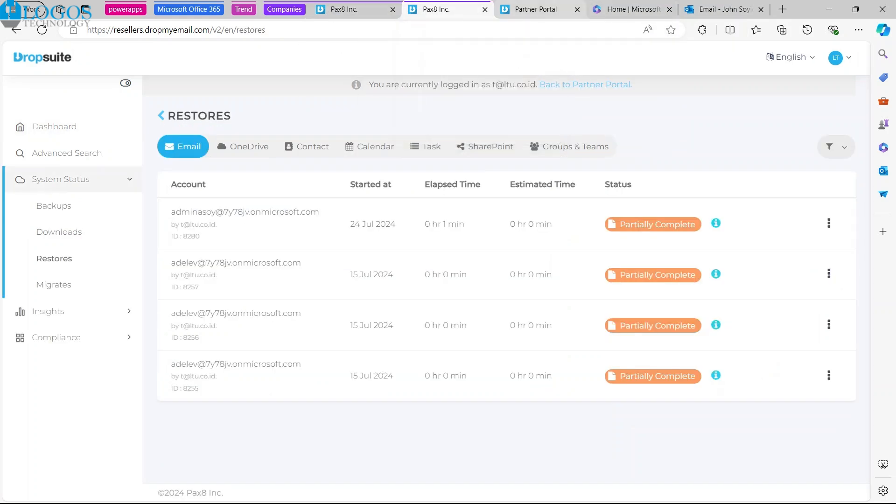
left_click(55, 126)
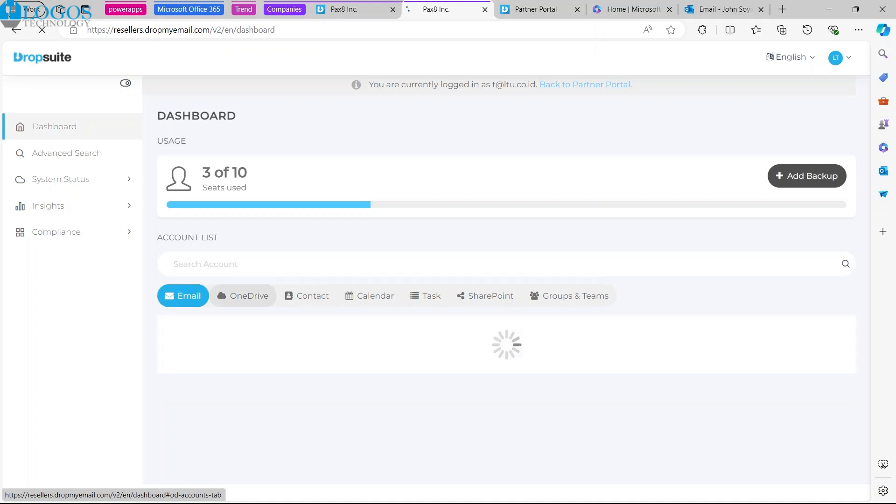
scroll(467, 326, "down", 3)
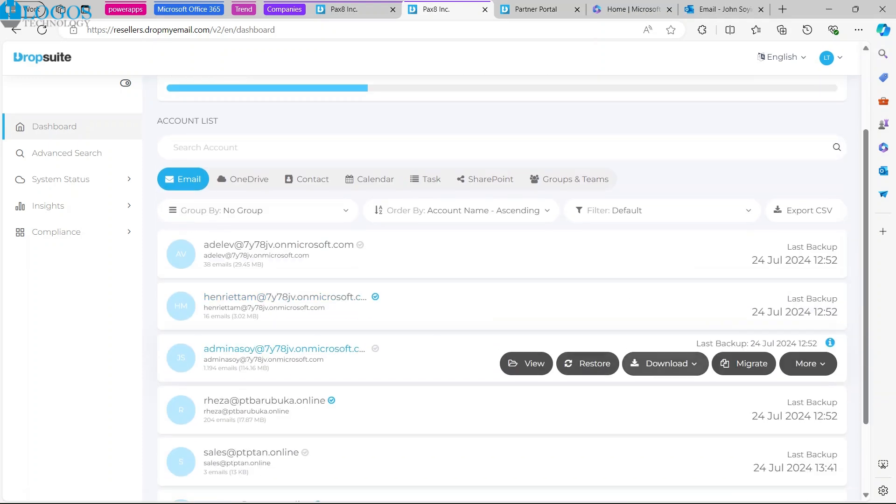
left_click(665, 363)
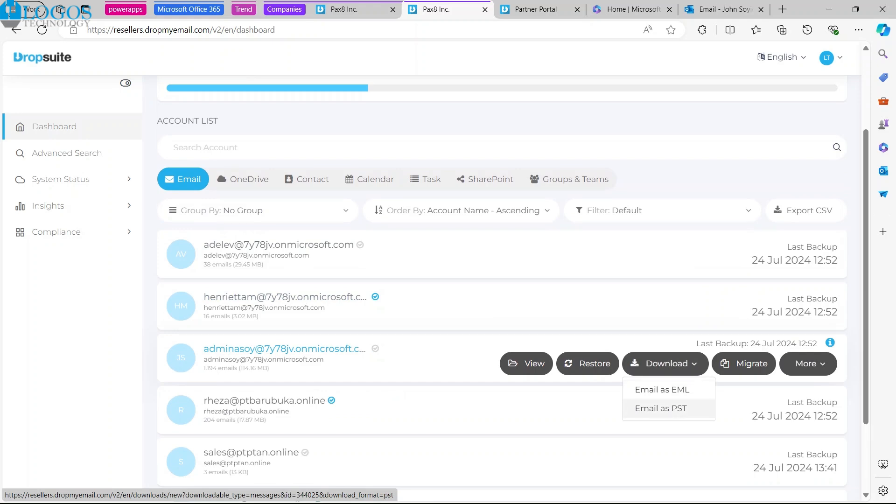
left_click(660, 408)
scroll(432, 236, "down", 1)
scroll(432, 235, "up", 1)
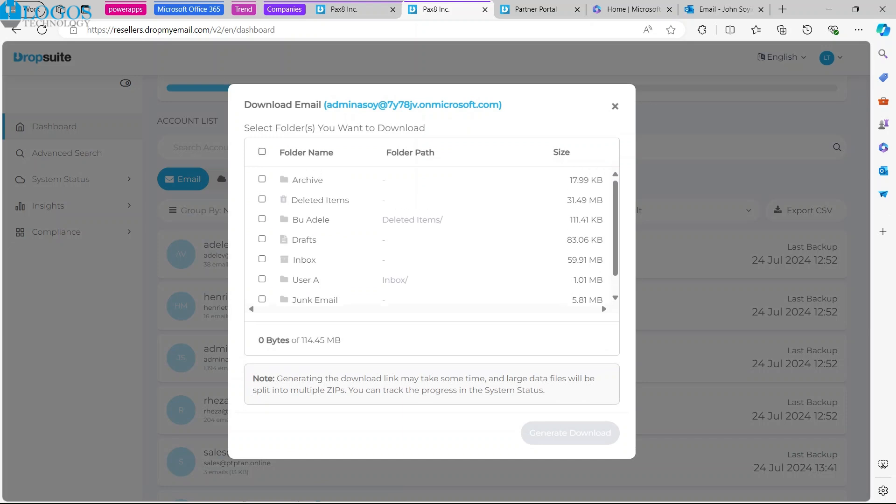
Step: Include all of the mailbox's folders in the PST download and request its generation
left_click(262, 152)
scroll(438, 237, "down", 1)
scroll(438, 237, "up", 1)
scroll(438, 237, "down", 1)
scroll(431, 238, "up", 1)
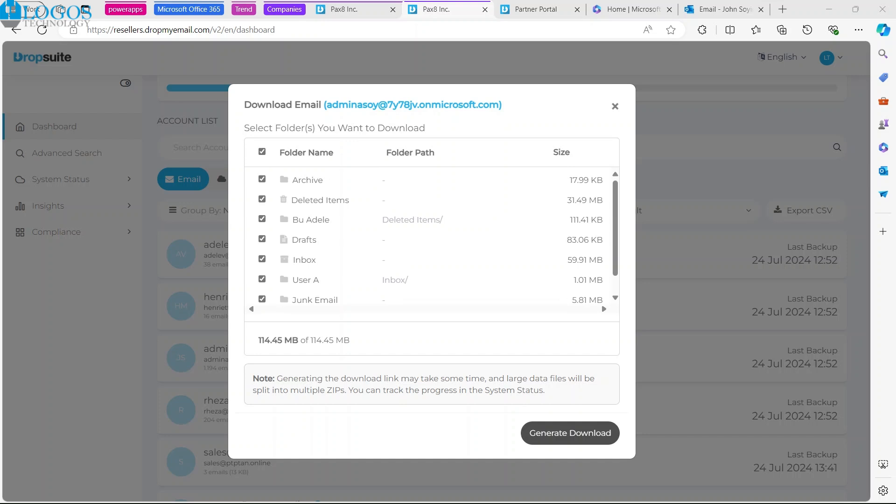
scroll(432, 238, "down", 1)
scroll(432, 238, "up", 1)
scroll(431, 238, "down", 1)
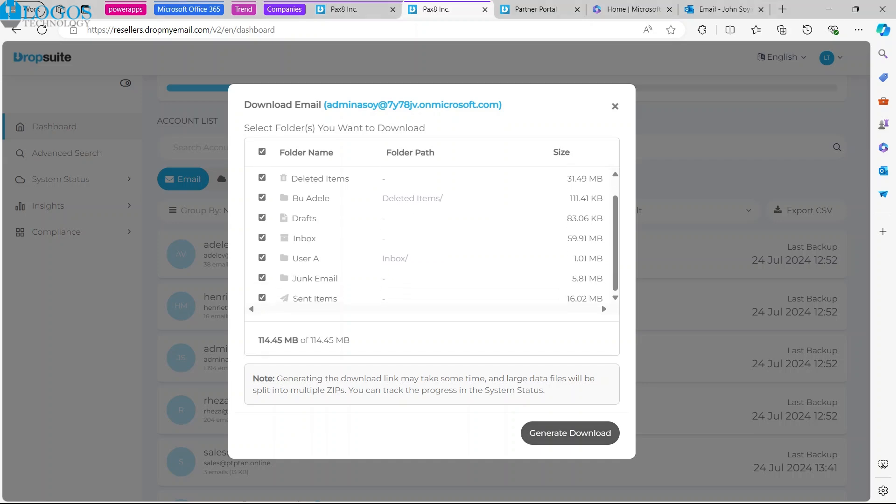
left_click(570, 433)
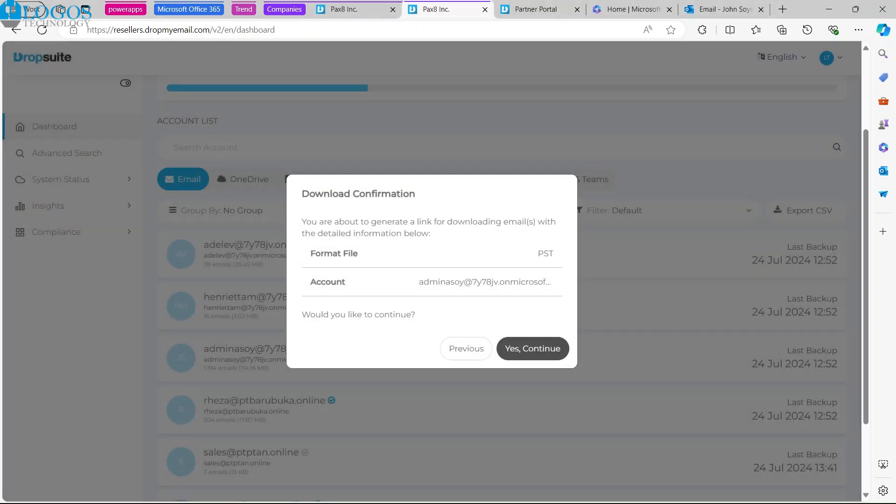
Step: Check the file format and account in the download confirmation, approve it, and go to the list of email downloads
left_click_drag(301, 193, 438, 195)
left_click(438, 196)
left_click_drag(537, 254, 558, 257)
left_click(558, 258)
left_click_drag(419, 282, 555, 281)
left_click(557, 283)
left_click(532, 348)
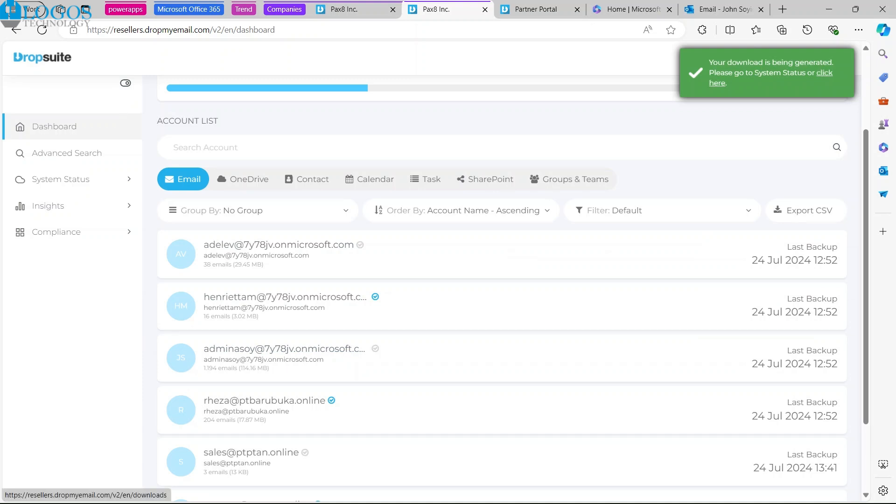
left_click(824, 73)
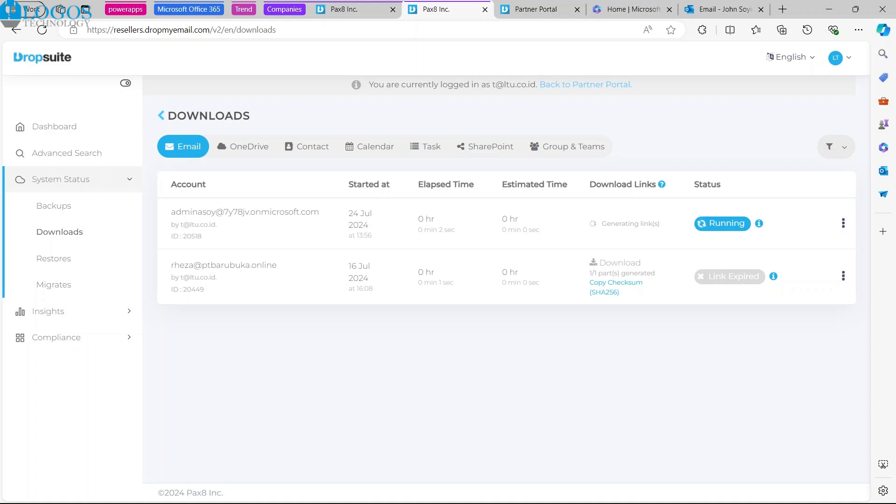
Step: Check the status details and start date of the expired 16 Jul 2024 email download
left_click(843, 223)
left_click(785, 252)
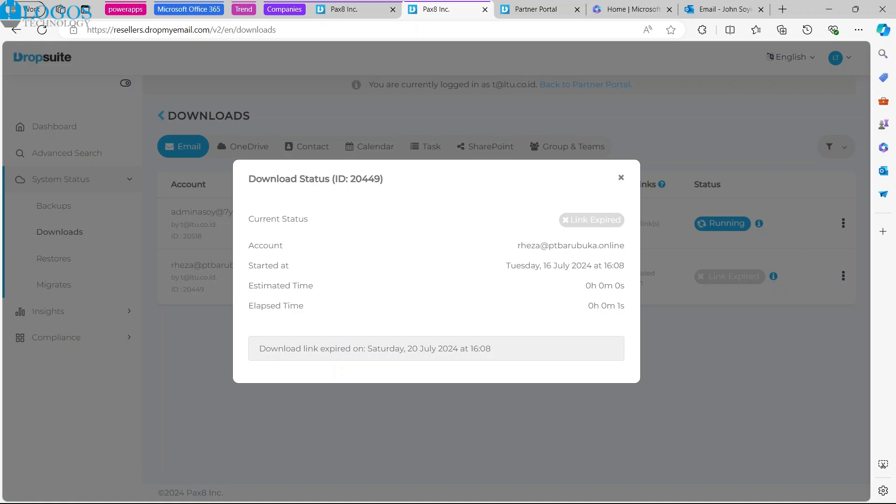
left_click(620, 178)
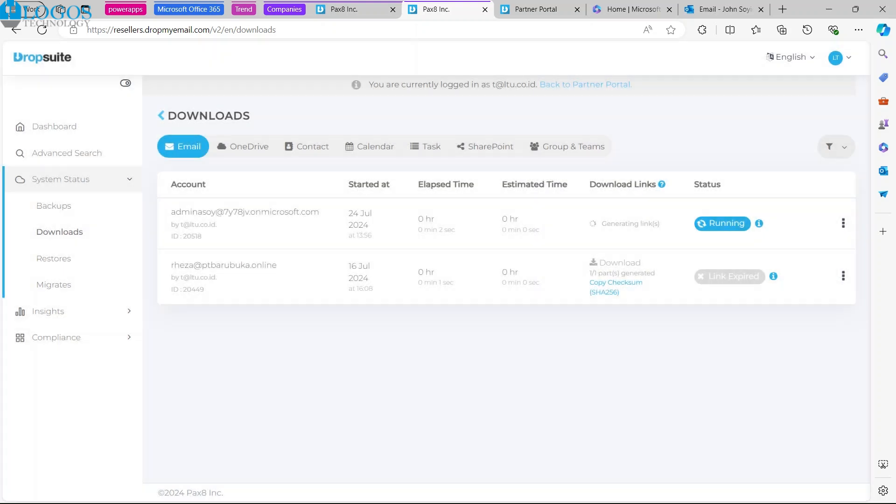
left_click_drag(348, 266, 375, 290)
left_click(375, 292)
Step: Reload the downloads list to check the progress of the running PST download
left_click(42, 29)
left_click(42, 30)
mouse_move(759, 223)
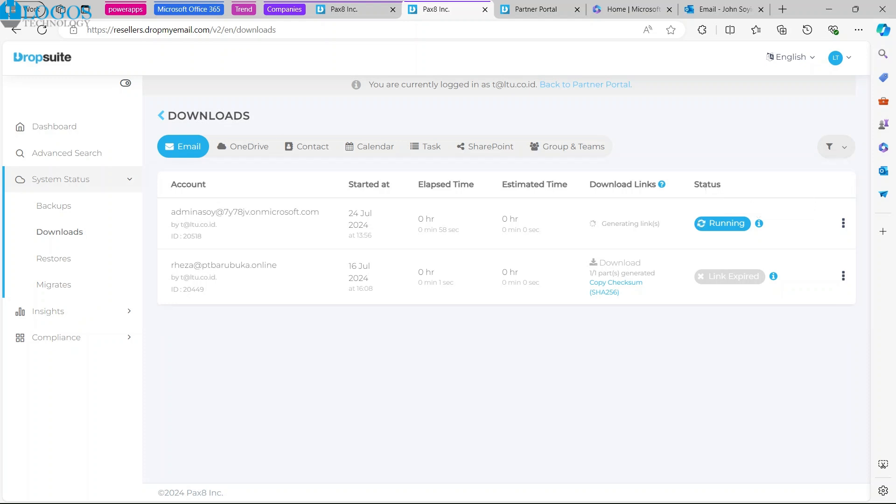
left_click(42, 30)
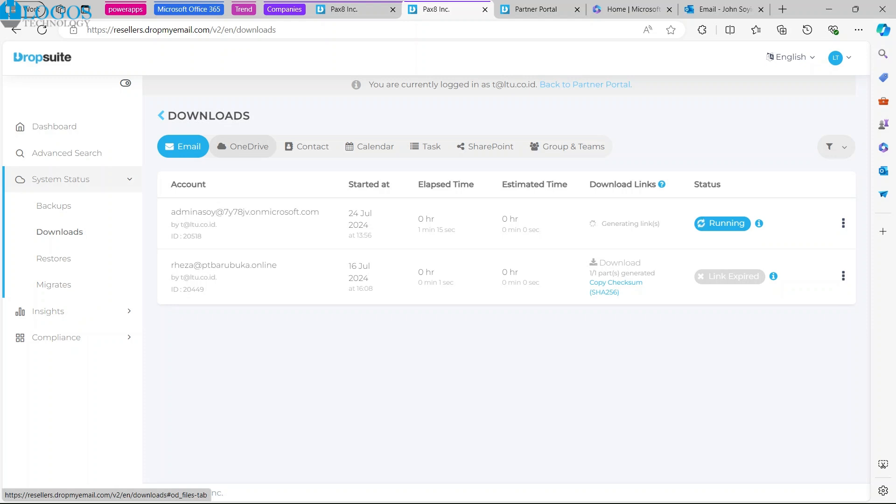
Step: Show the OneDrive downloads and compare the 16 Jul 2024 entry's start date with the system calendar
left_click(243, 146)
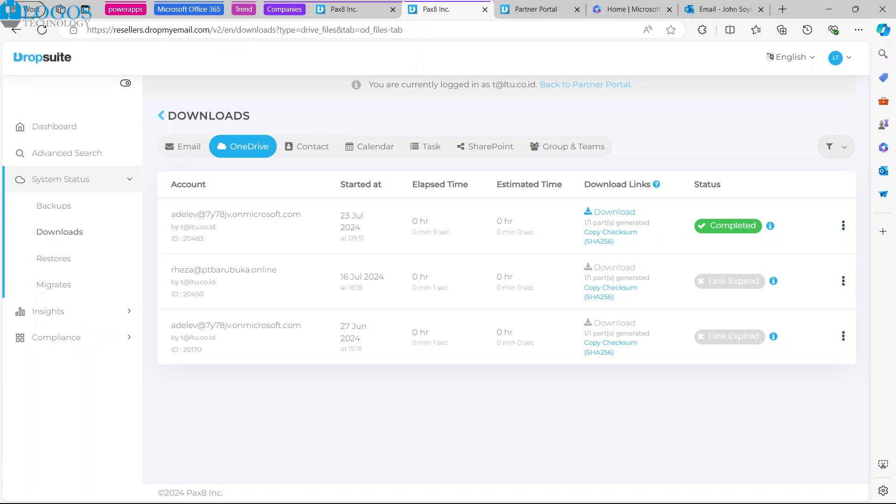
left_click_drag(340, 276, 383, 276)
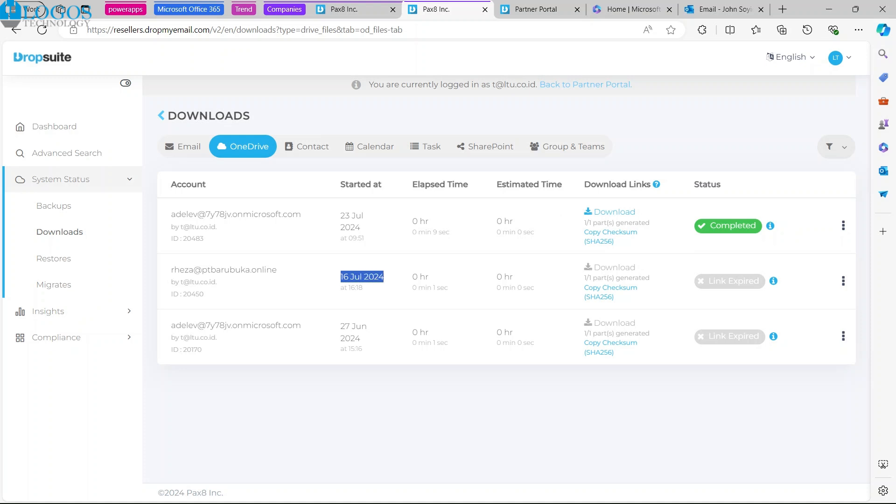
left_click(404, 274)
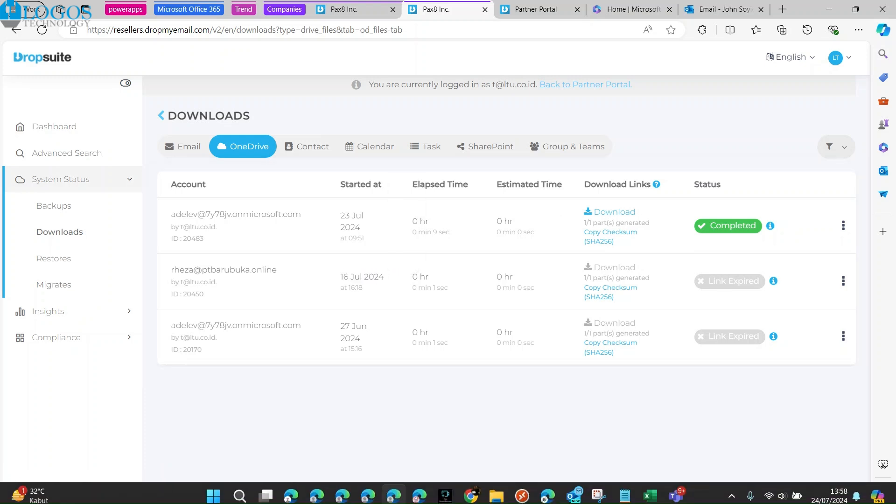
left_click(853, 490)
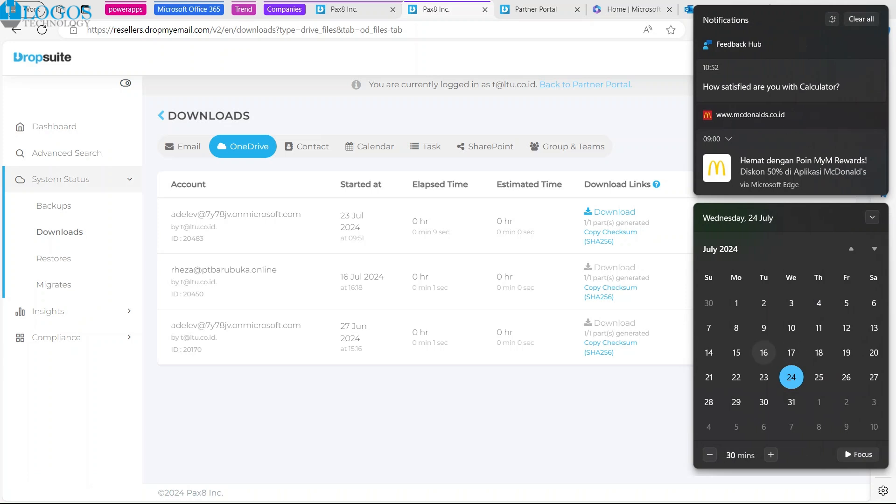
left_click(649, 383)
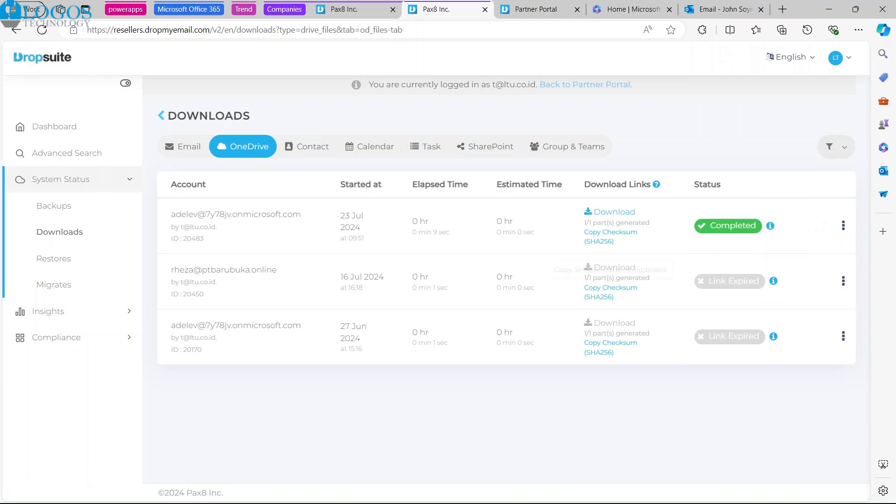
Step: Copy the 16 Jul 2024 OneDrive download's checksum, then download the completed 23 Jul 2024 archive and check its account
left_click(611, 288)
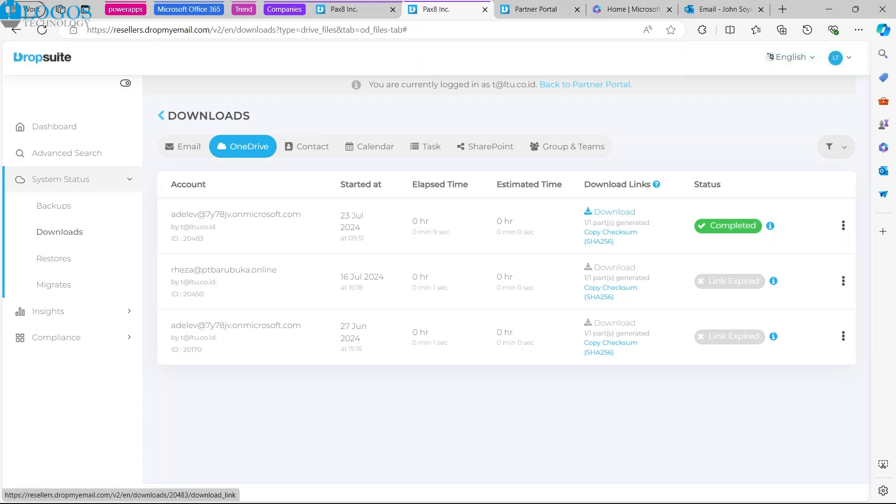
left_click(614, 212)
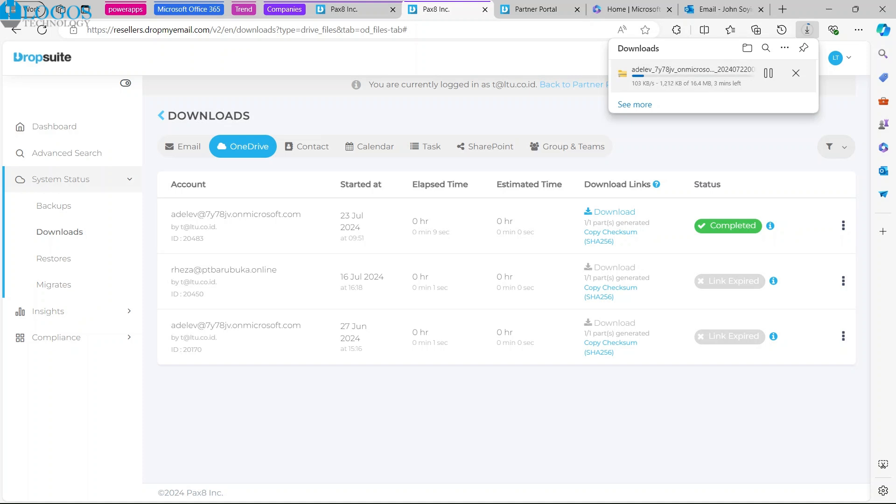
left_click_drag(171, 215, 308, 216)
left_click(305, 229)
Step: Return to the email downloads, start downloading the generated 24 Jul 2024 mailbox archive, and pause its transfer
left_click(183, 146)
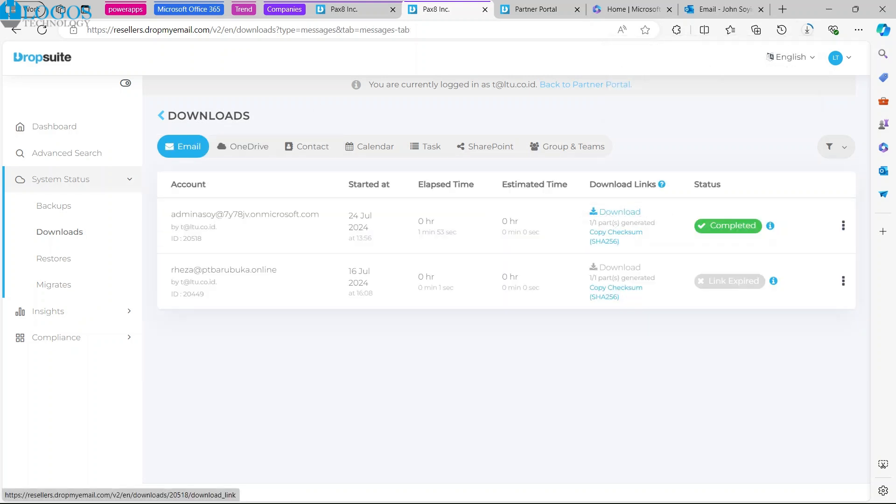
left_click(619, 212)
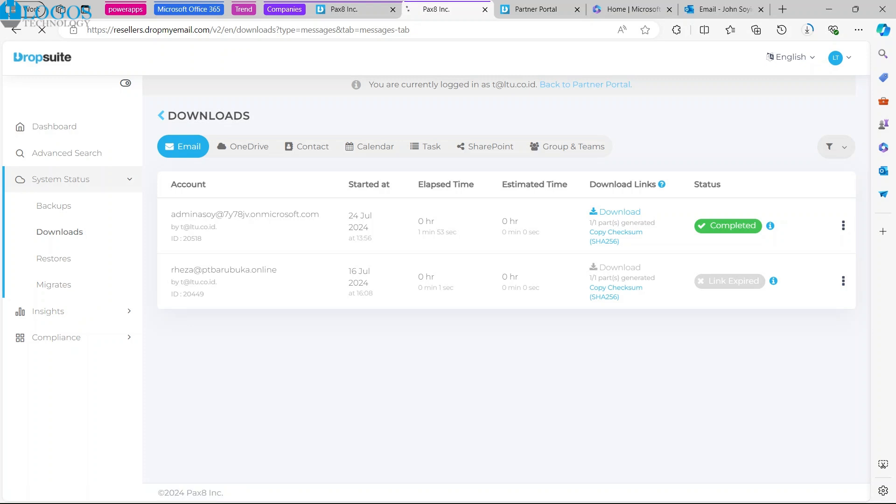
left_click(768, 73)
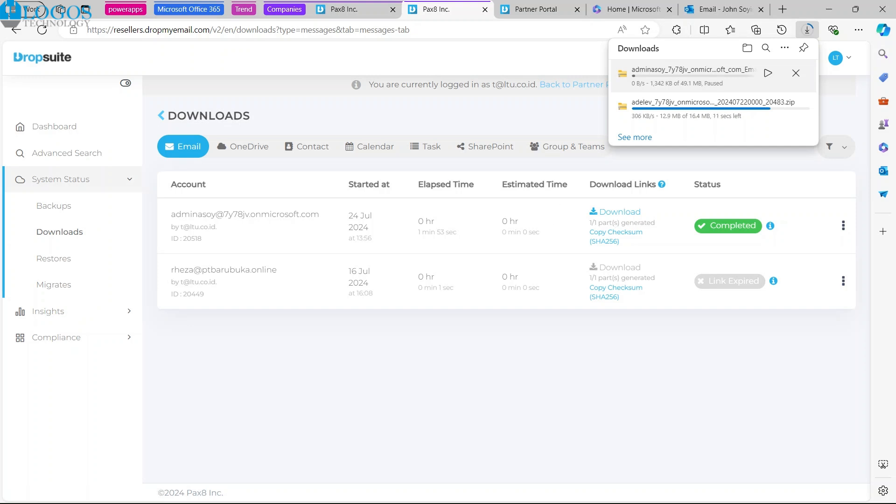
Step: Open the status details of the 24 Jul 2024 email download and check how long its link stays valid
mouse_move(769, 226)
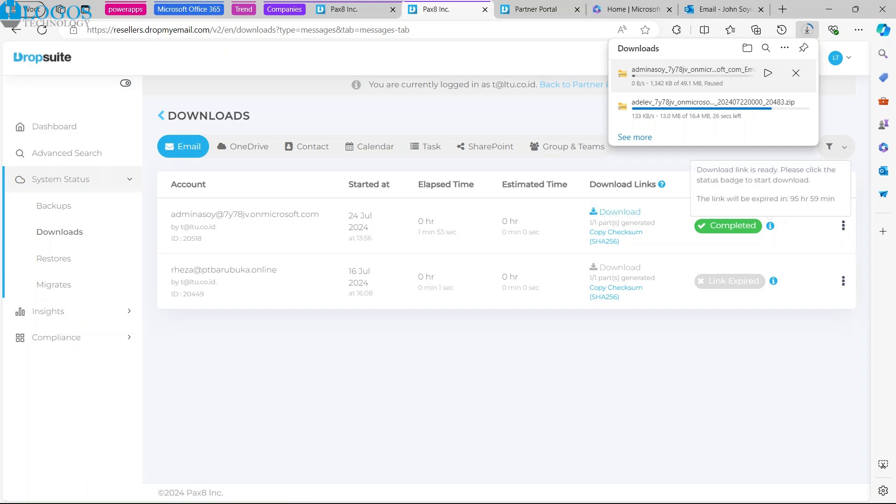
left_click(843, 225)
left_click(791, 252)
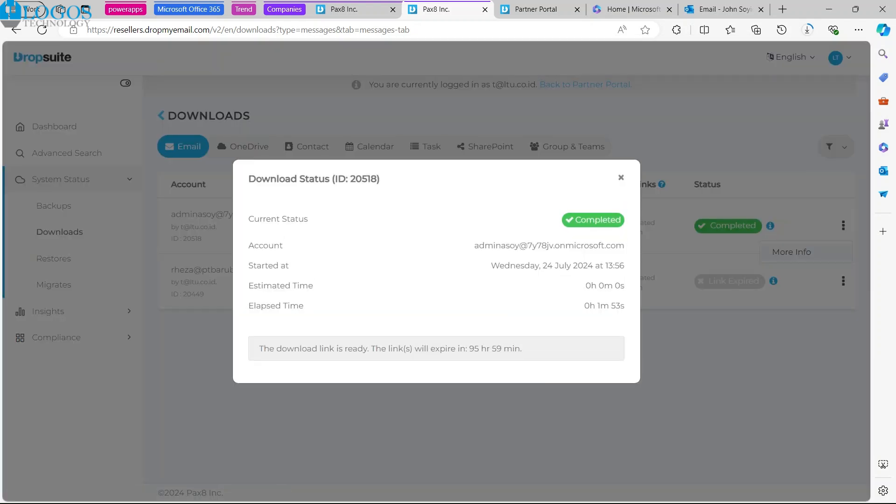
left_click_drag(311, 348, 480, 349)
left_click(487, 349)
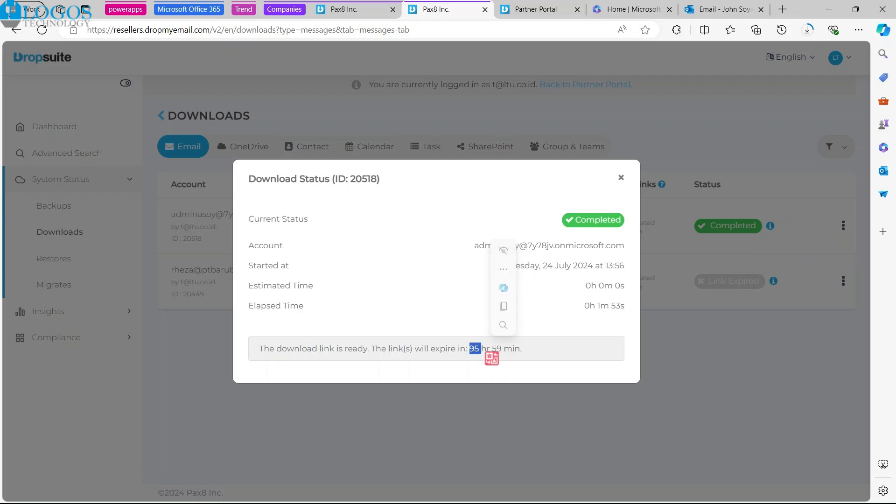
Step: Check the link expiry time in the download status details, close them, and show the OneDrive downloads
left_click(479, 349)
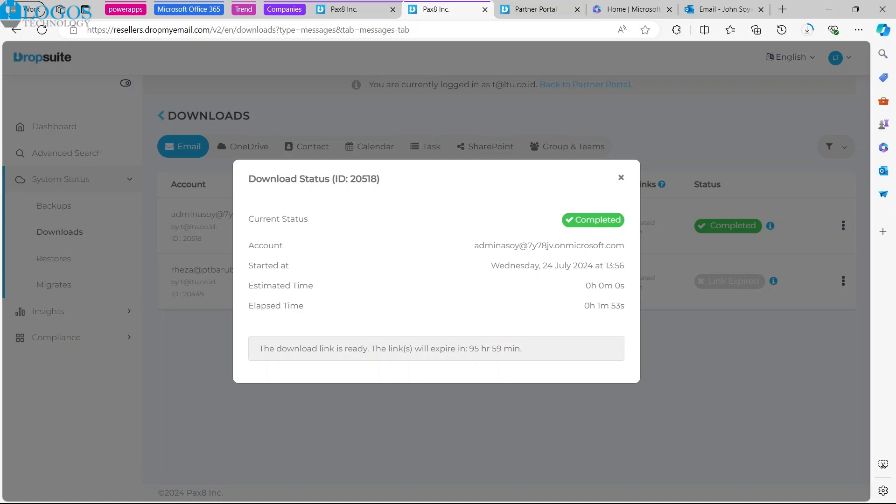
double_click(485, 348)
left_click(486, 349)
left_click(620, 177)
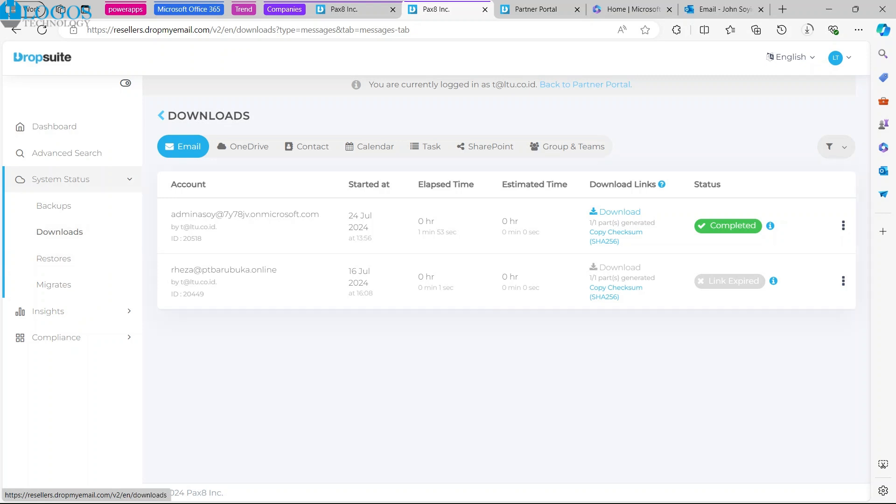
left_click(243, 146)
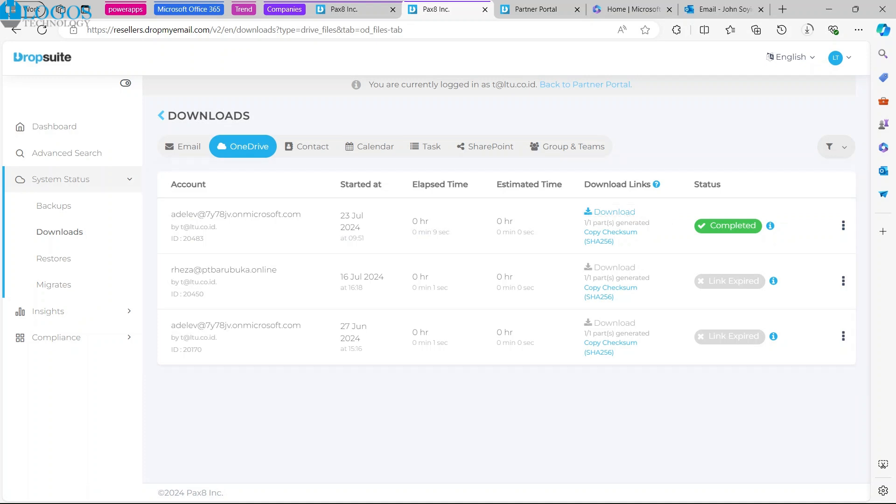
Step: View the signed-in account's options, dismiss them, and return to the Dashboard
left_click(839, 57)
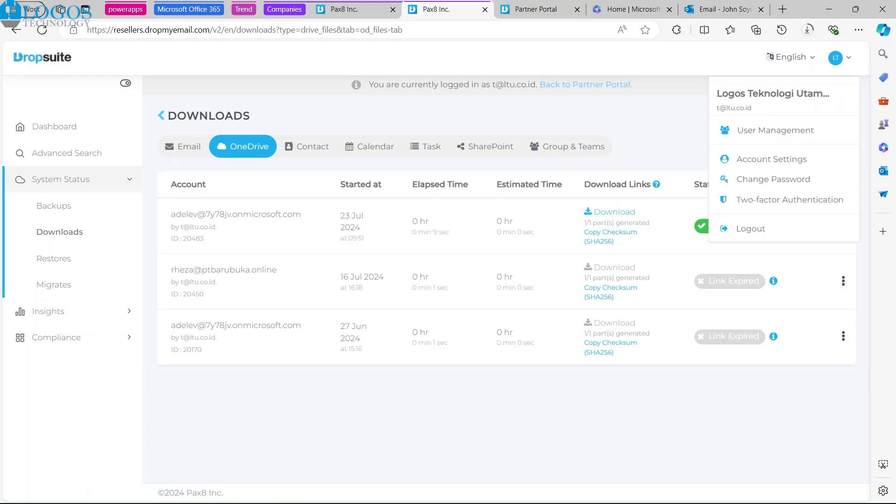
left_click(527, 115)
left_click(54, 126)
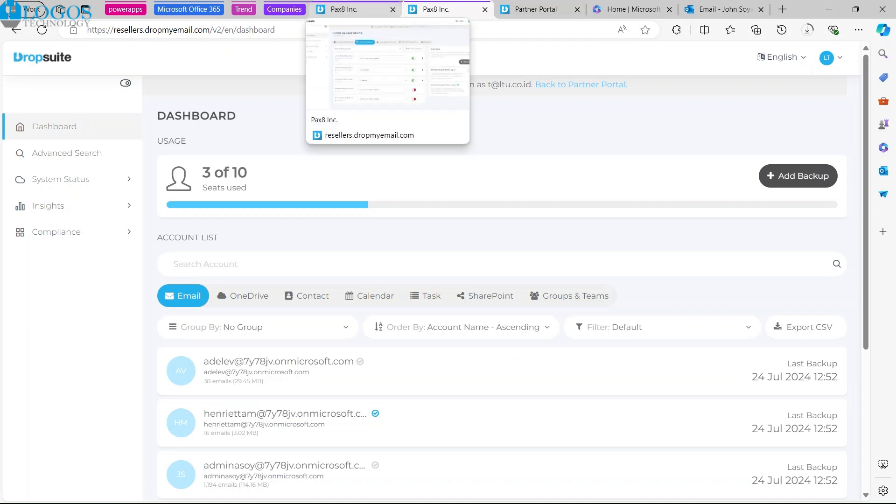
Step: Switch to the open User Management page and review the permission roles and added date for the first listed account
left_click(350, 9)
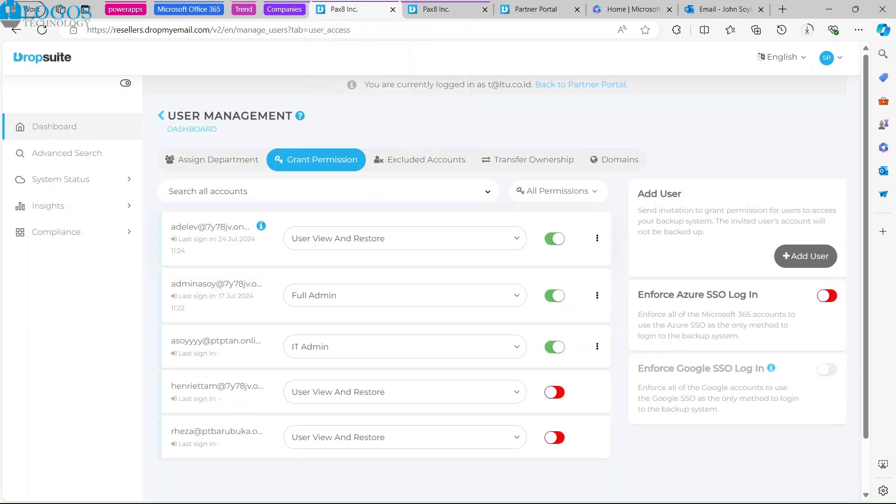
mouse_move(830, 57)
left_click(405, 238)
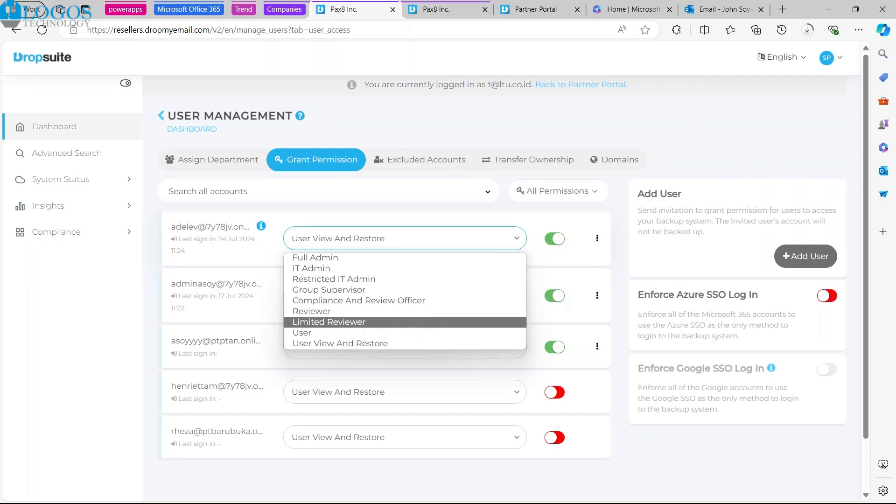
left_click(148, 234)
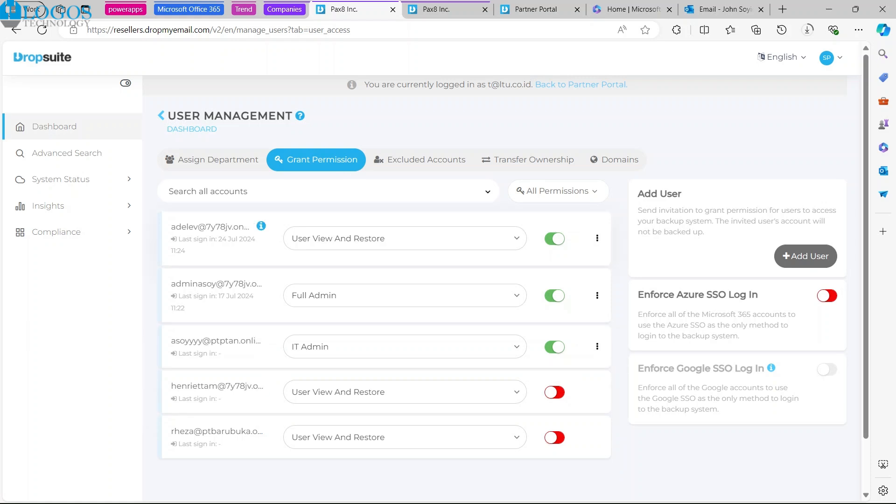
mouse_move(260, 226)
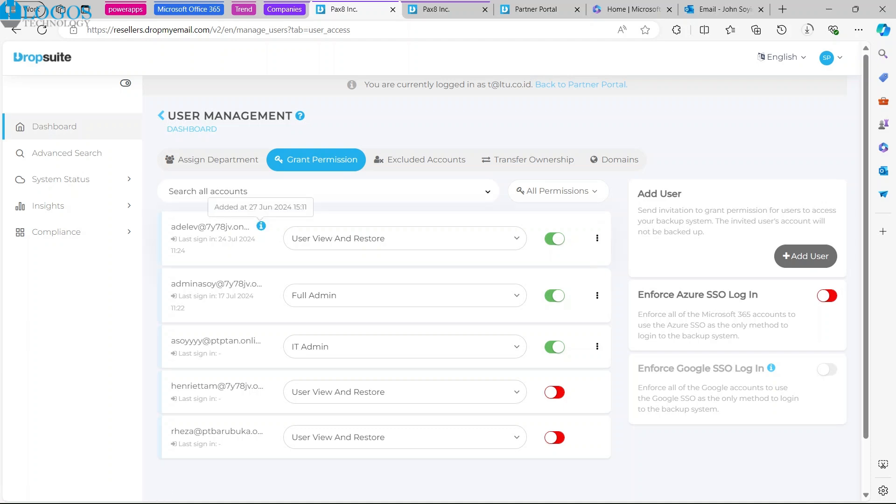
left_click(308, 239)
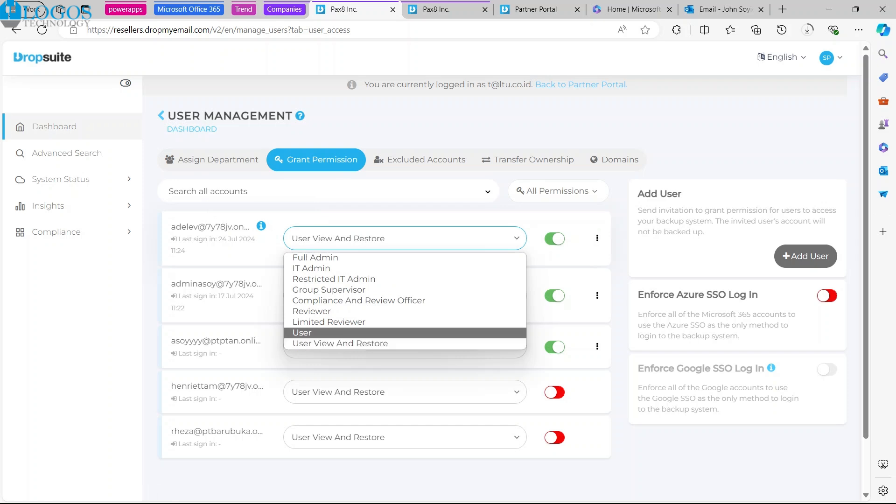
left_click(274, 291)
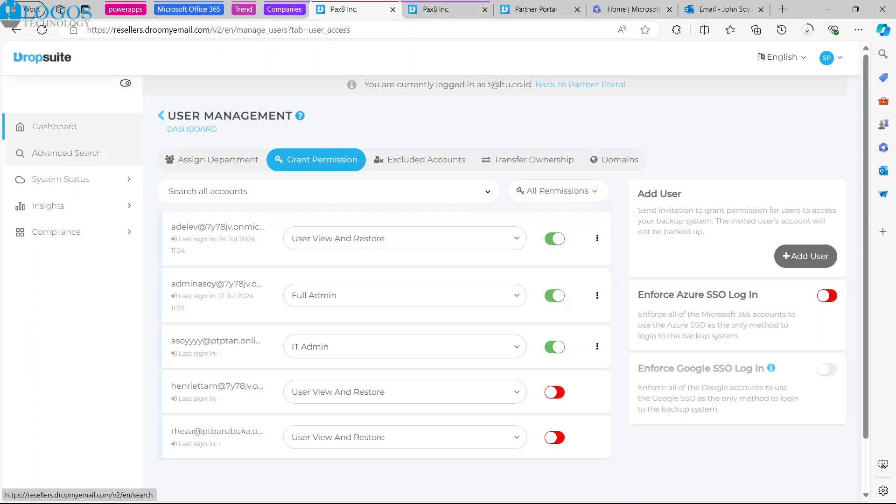
Step: Return to the Dashboard and review the account lists for contact, calendar and task backups
key("ctrl+Tab")
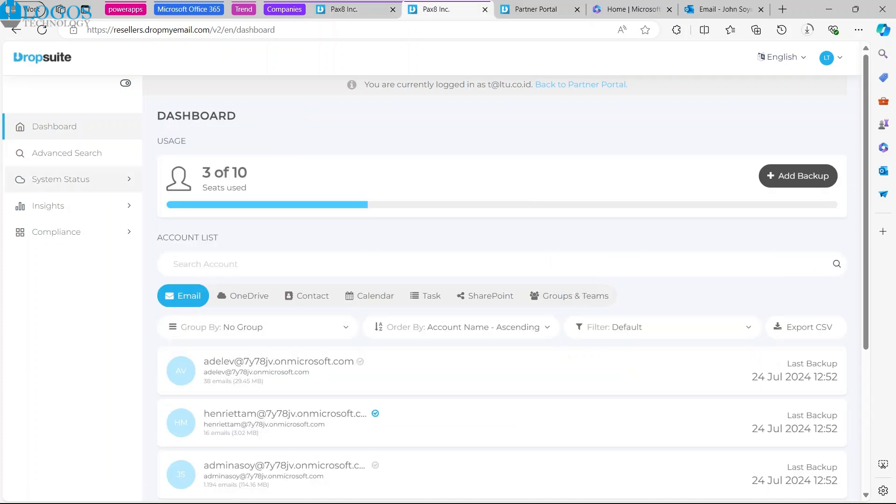
scroll(585, 311, "down", 2)
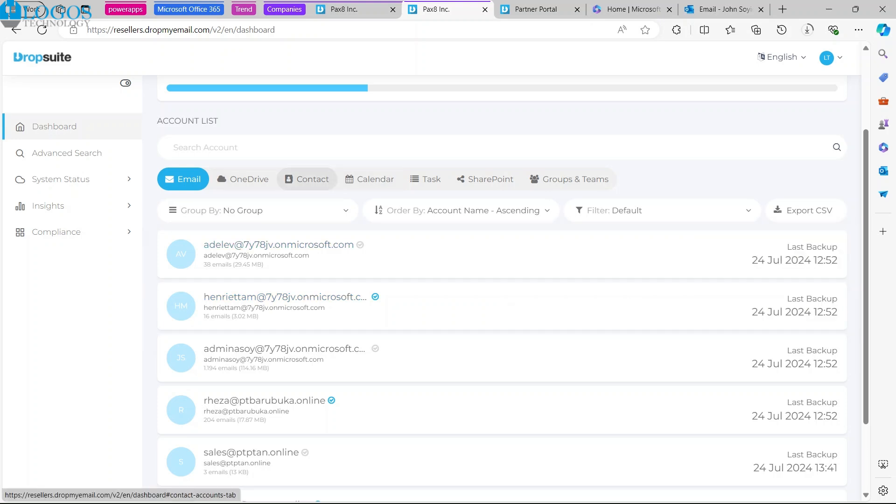
left_click(307, 179)
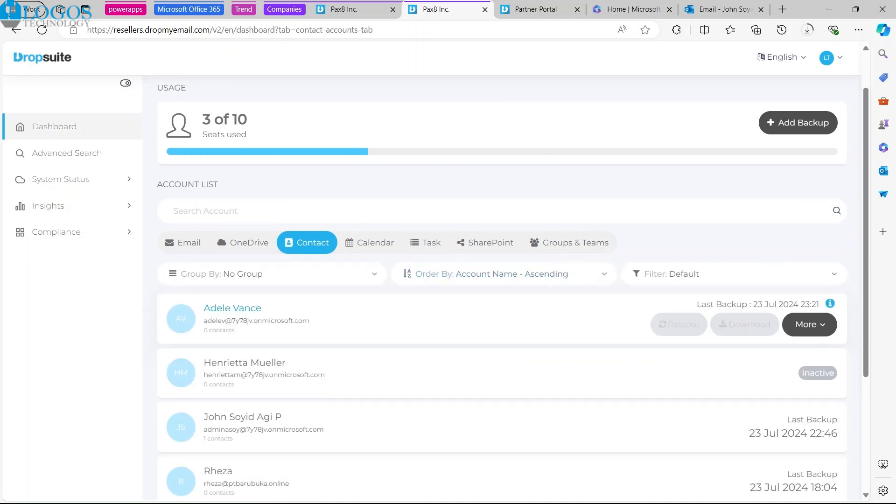
scroll(466, 308, "down", 1)
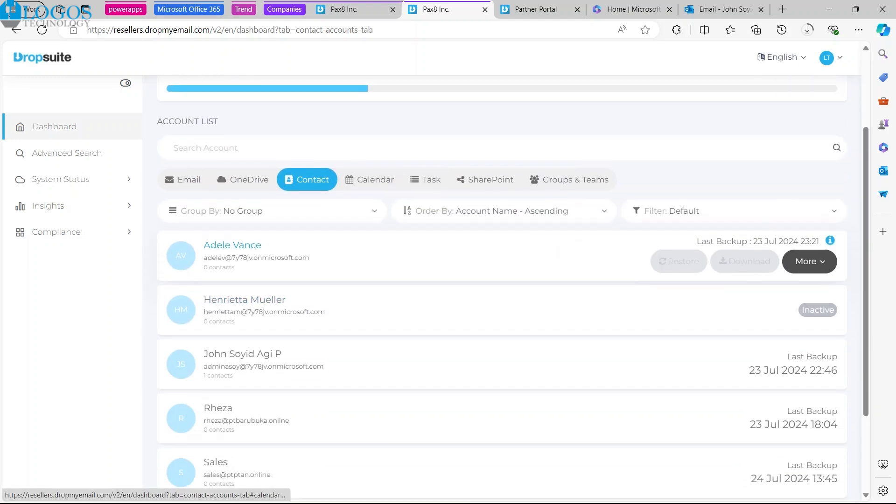
left_click(369, 179)
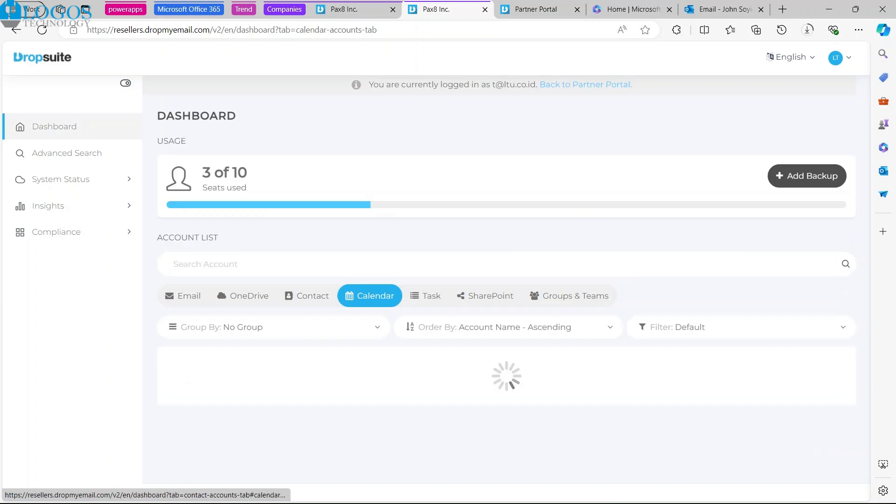
scroll(742, 425, "down", 1)
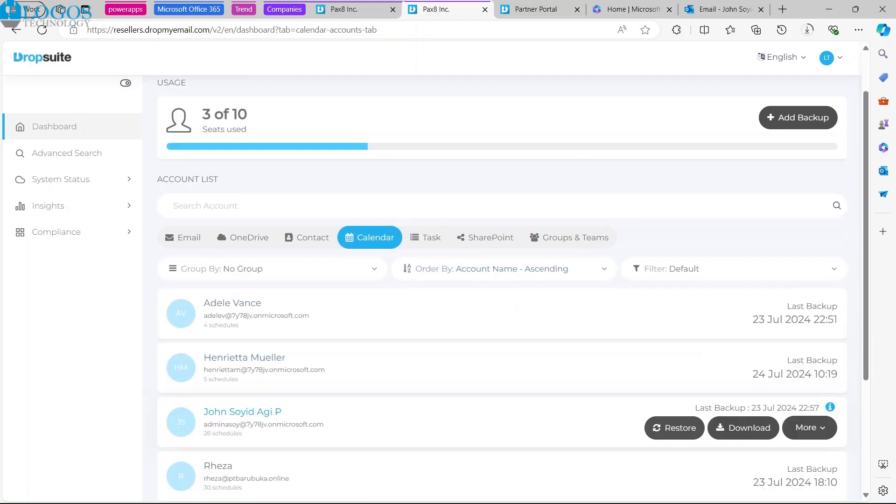
scroll(741, 425, "down", 2)
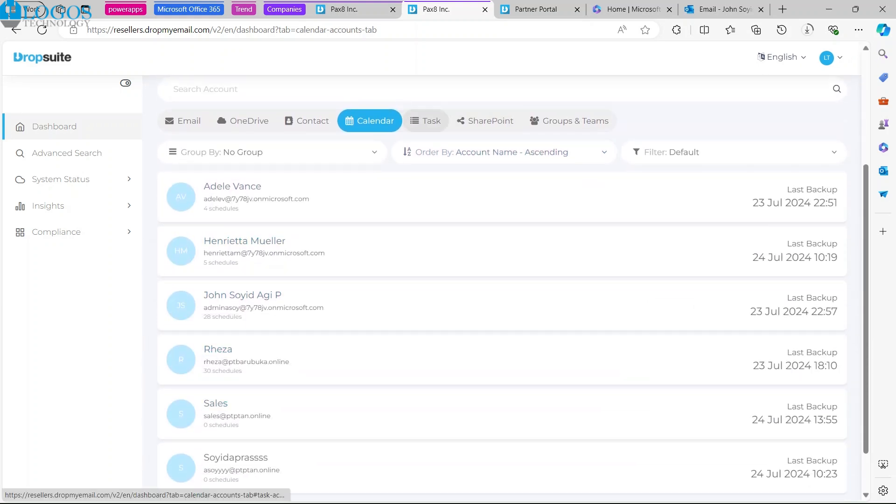
left_click(426, 120)
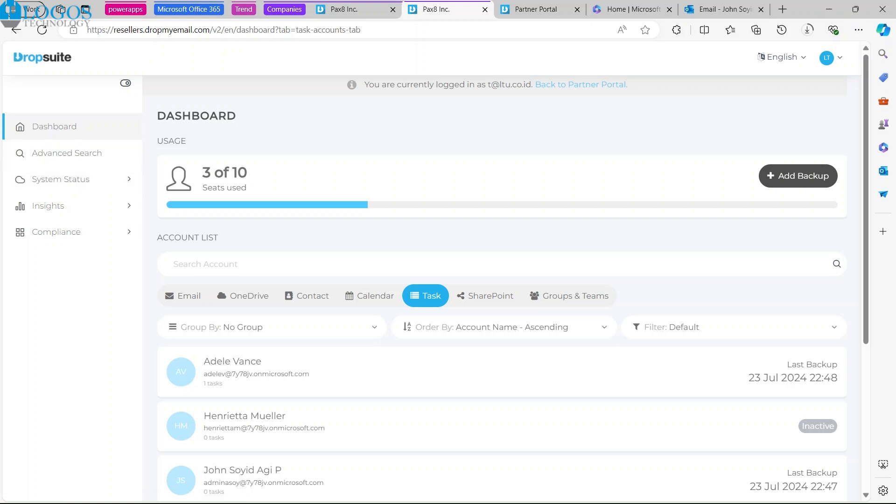
mouse_move(674, 377)
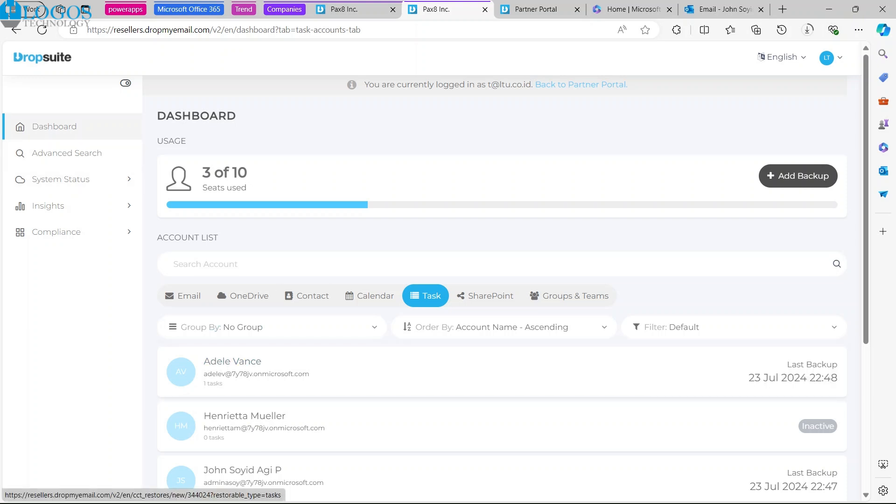
left_click(183, 295)
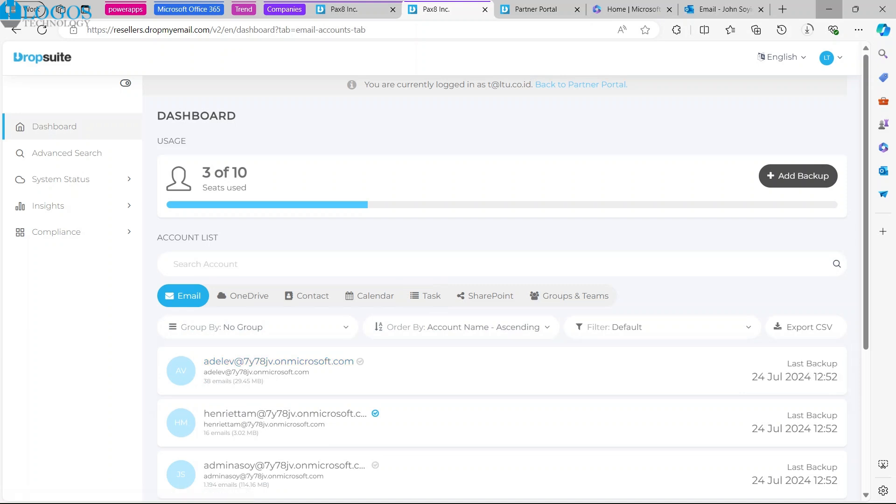
left_click(829, 9)
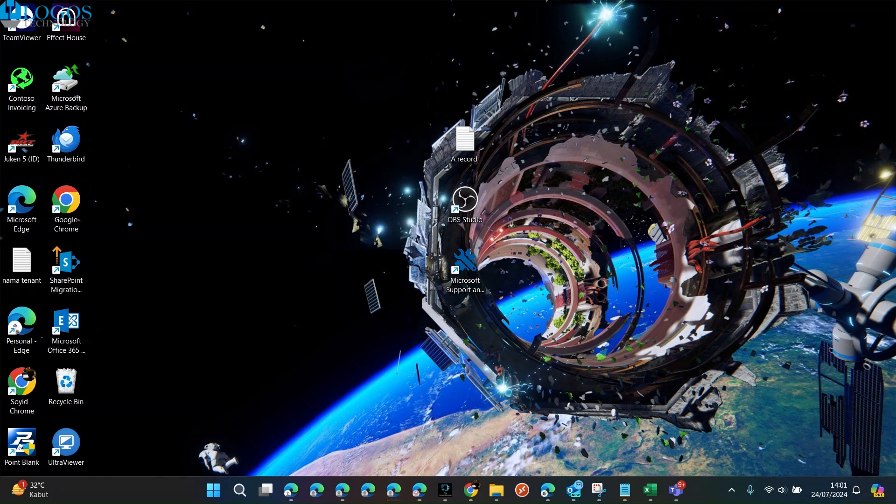